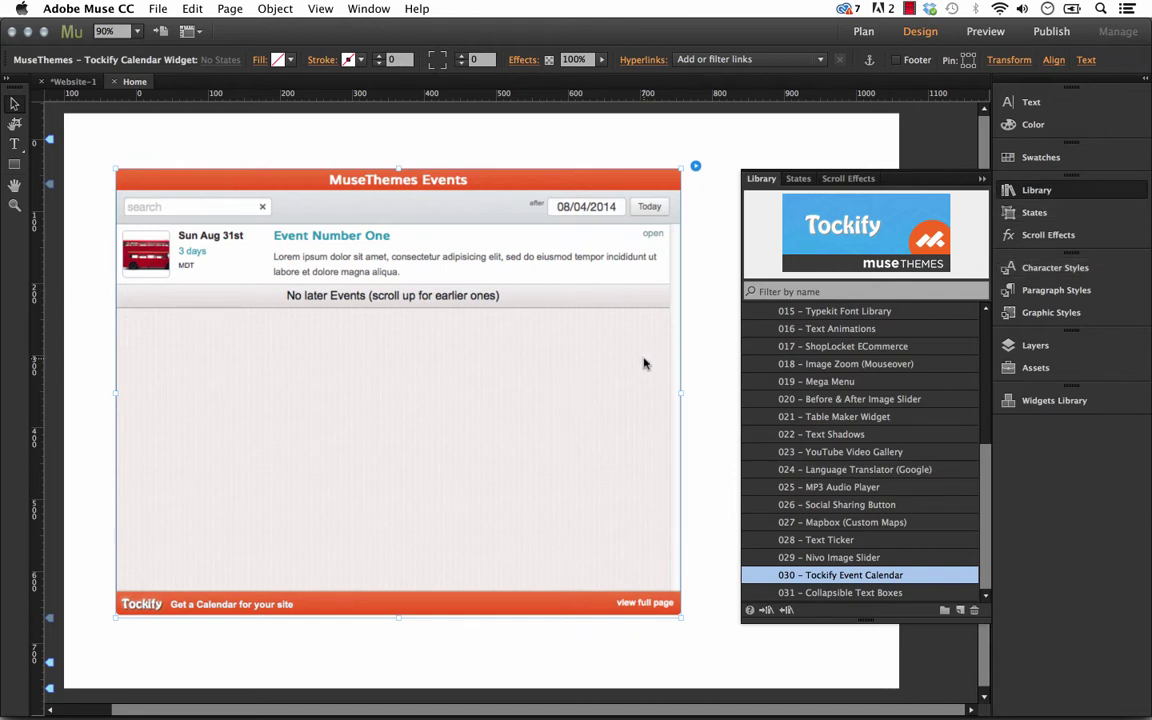
Step: Nudge the Tockify widget slightly right and down, then preview the Home page in the browser
left_click_drag(515, 294, 558, 307)
left_click(645, 116)
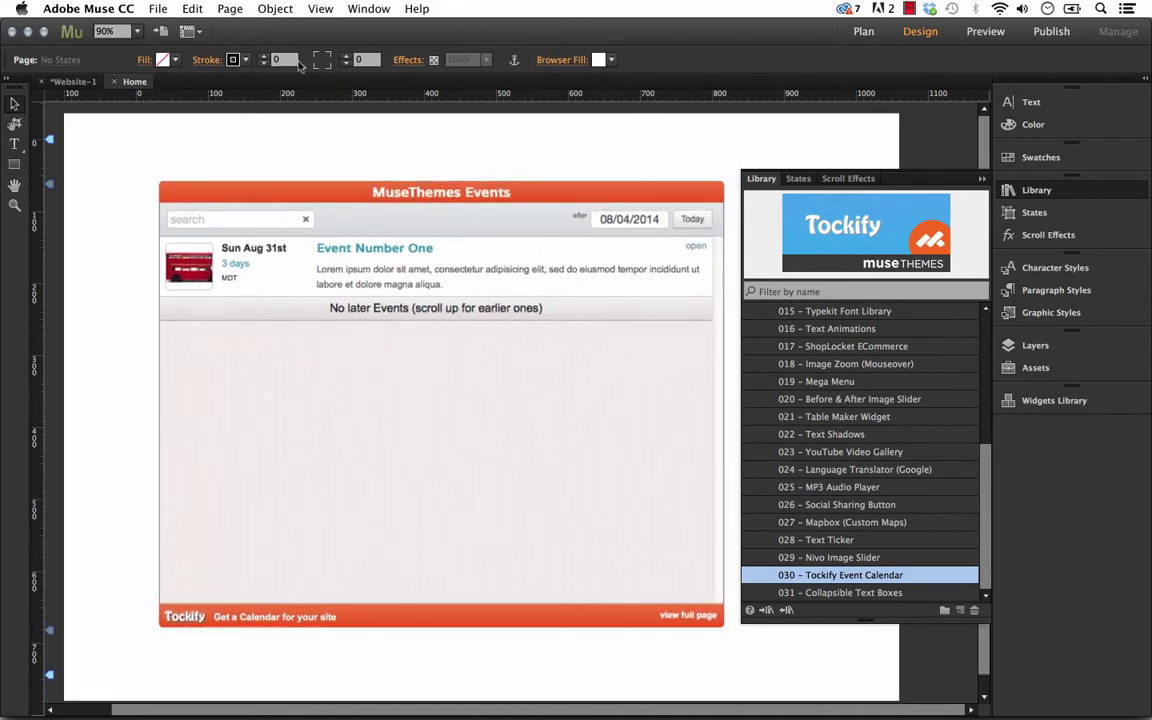
left_click(158, 8)
left_click(270, 308)
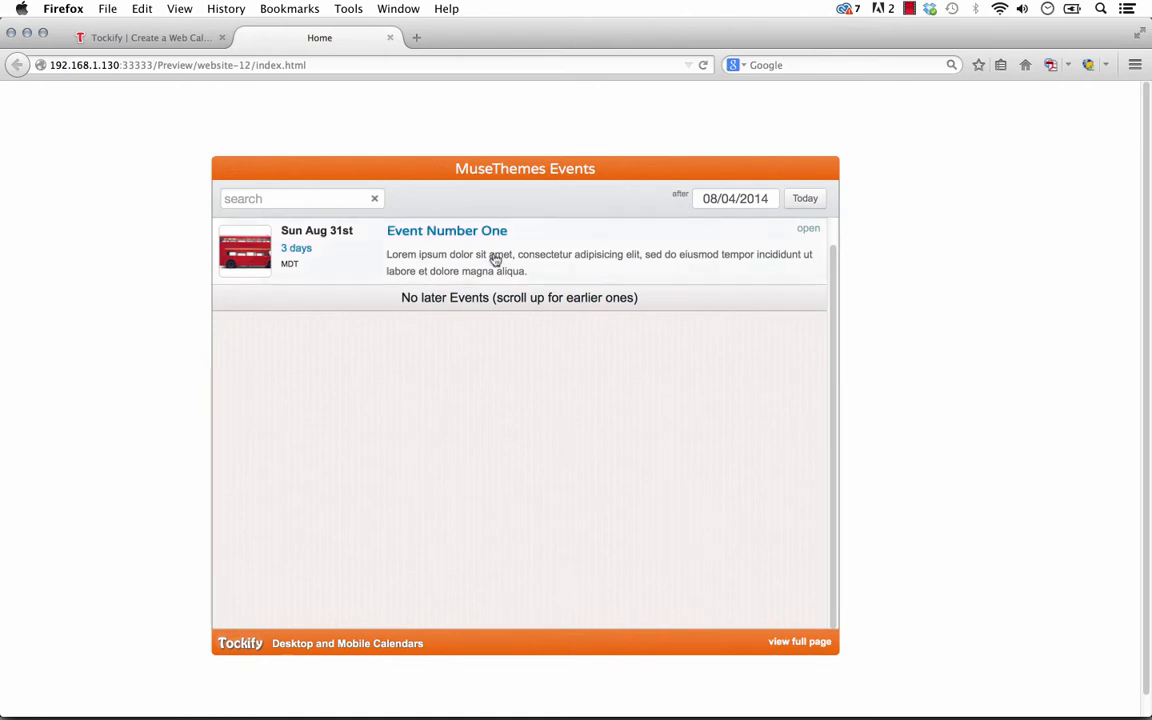
Step: In the preview, try the start-date picker and view Event Number One's details, then return to the list
scroll(828, 312, "up", 3)
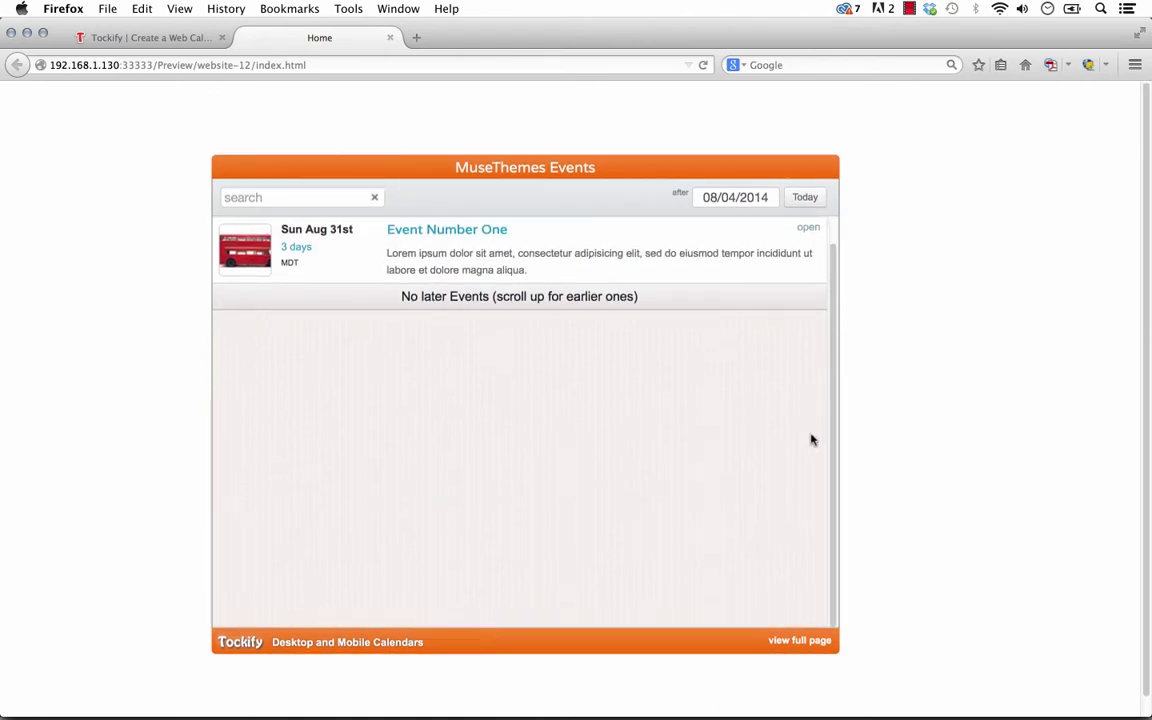
scroll(779, 250, "up", 2)
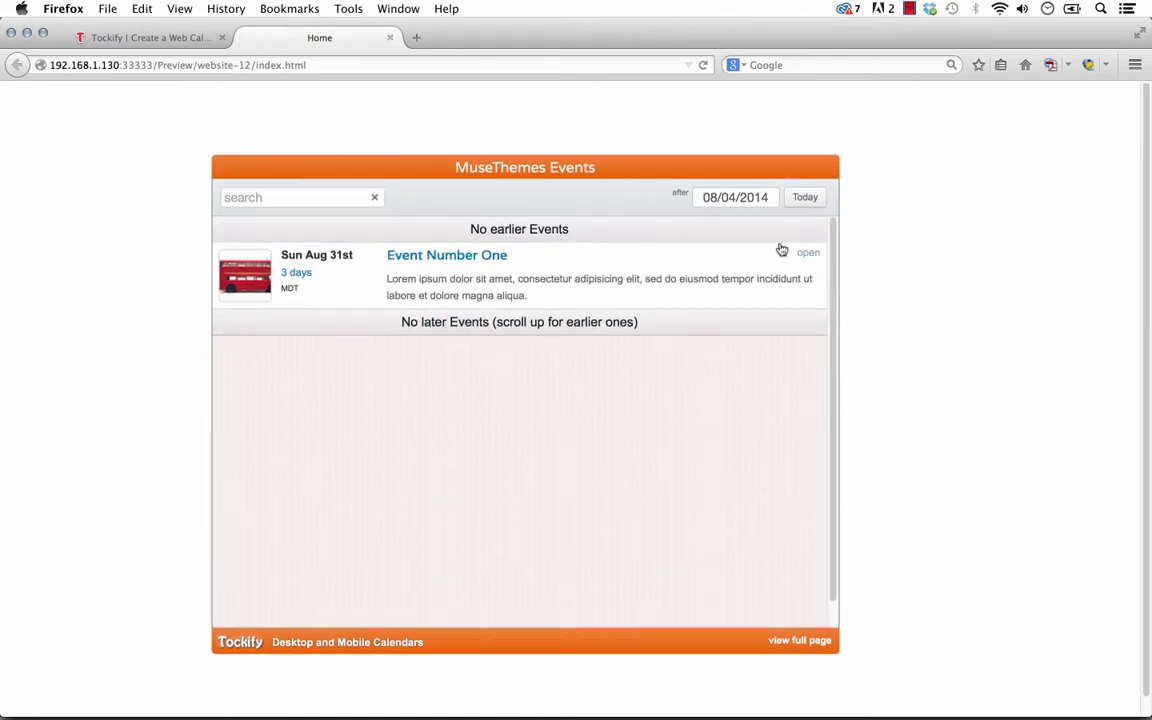
left_click(752, 197)
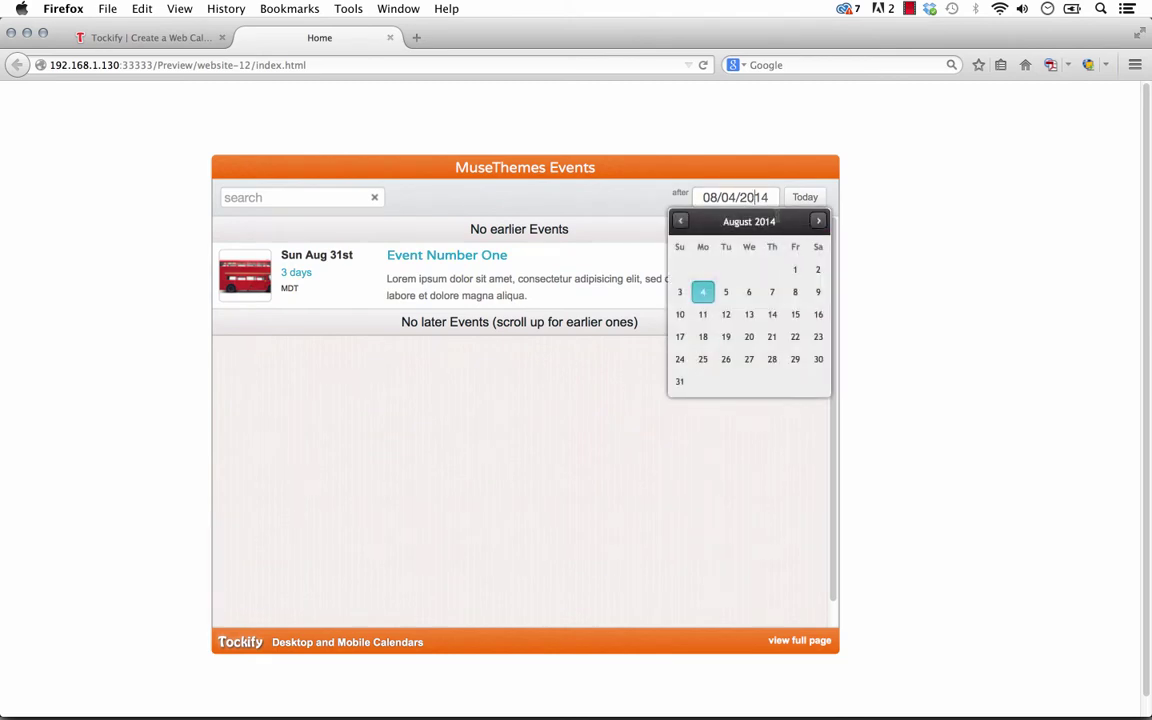
left_click(500, 362)
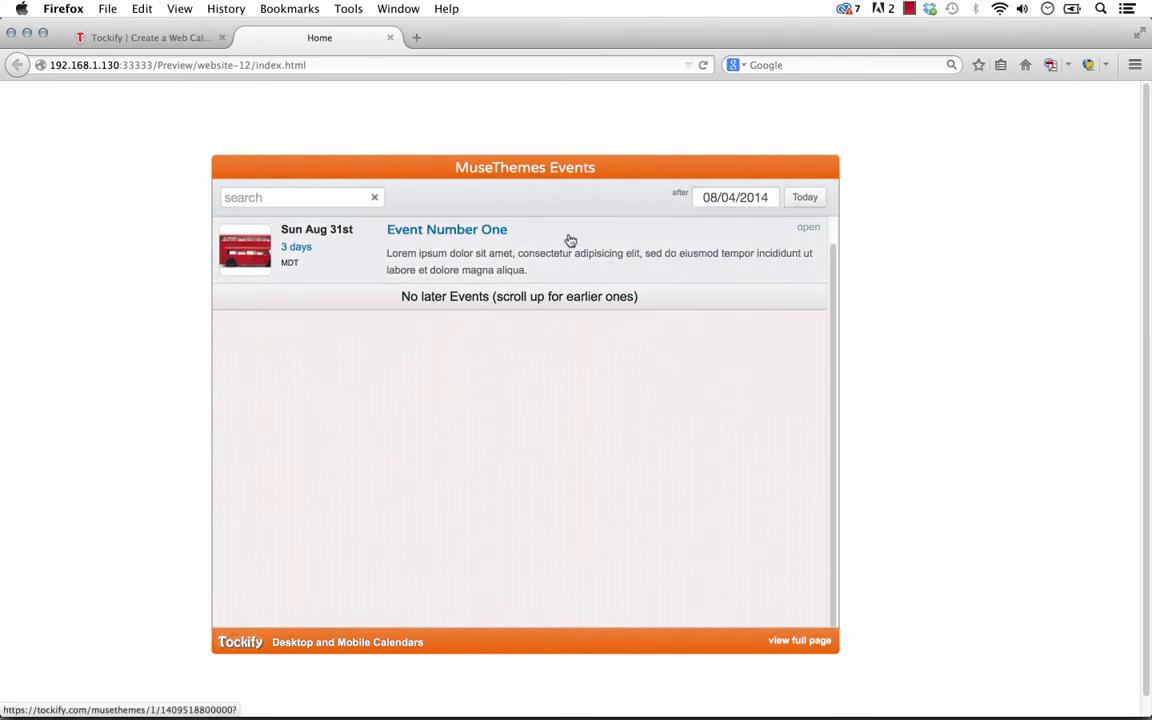
left_click(445, 243)
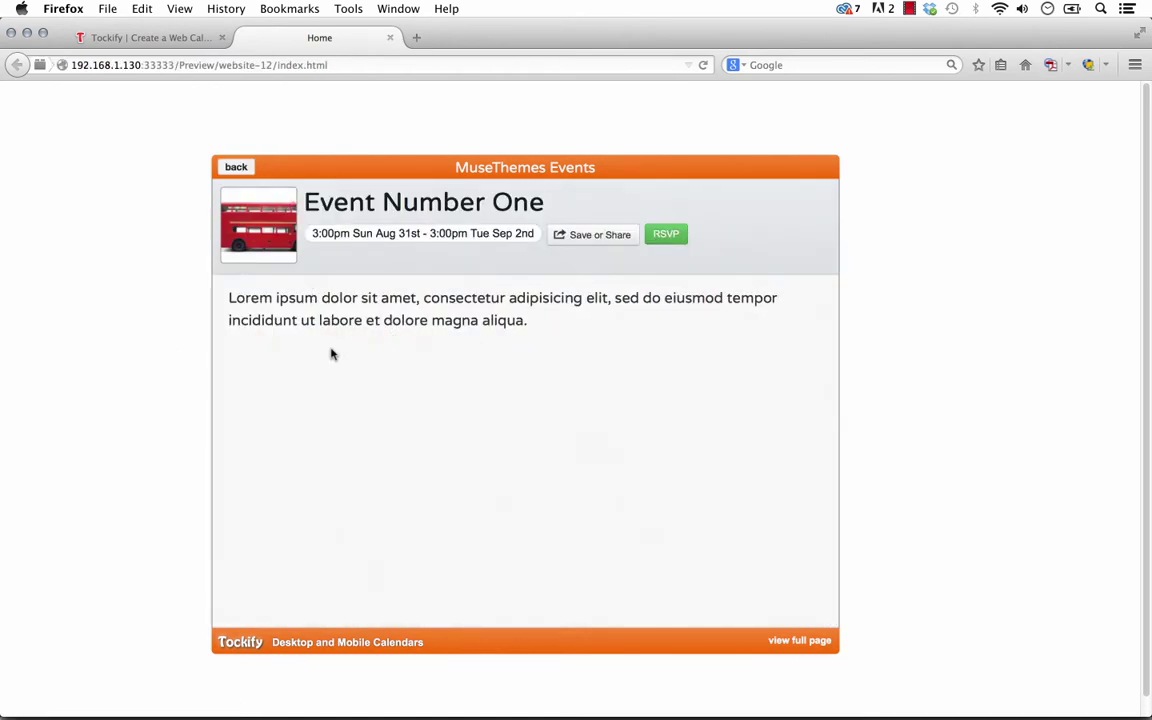
left_click(236, 168)
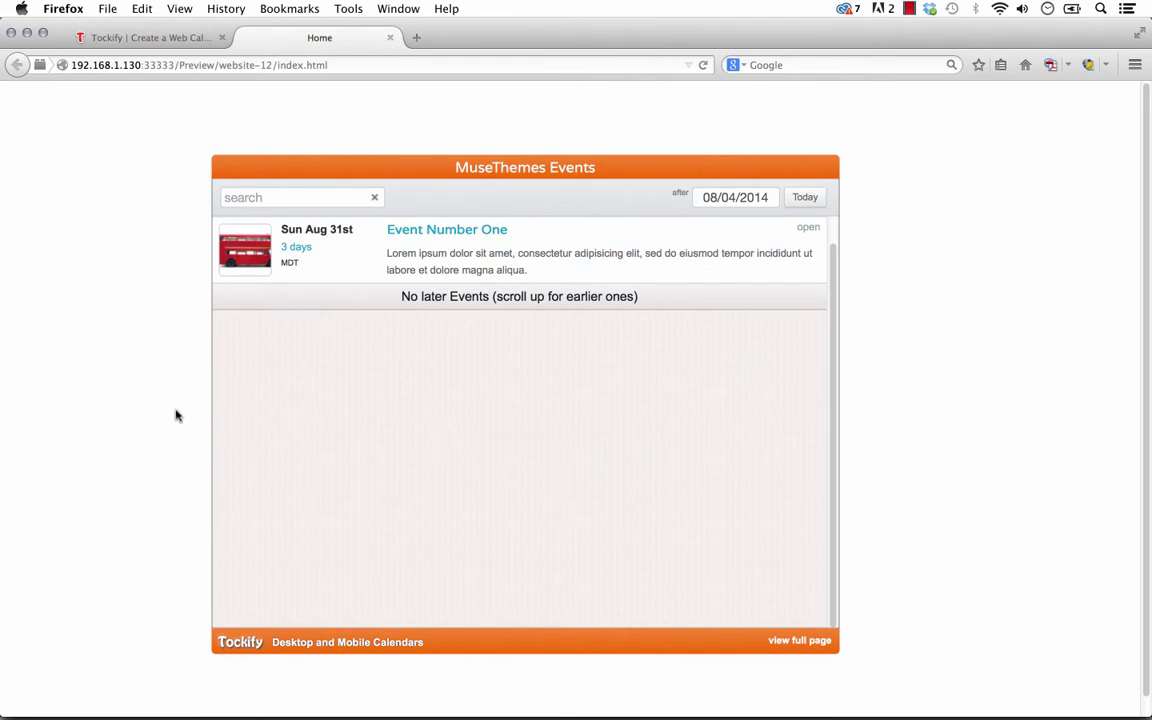
Step: In Muse, move the calendar widget back up and left, then return to the tockify.com tab in Firefox
mouse_move(312, 700)
left_click(482, 688)
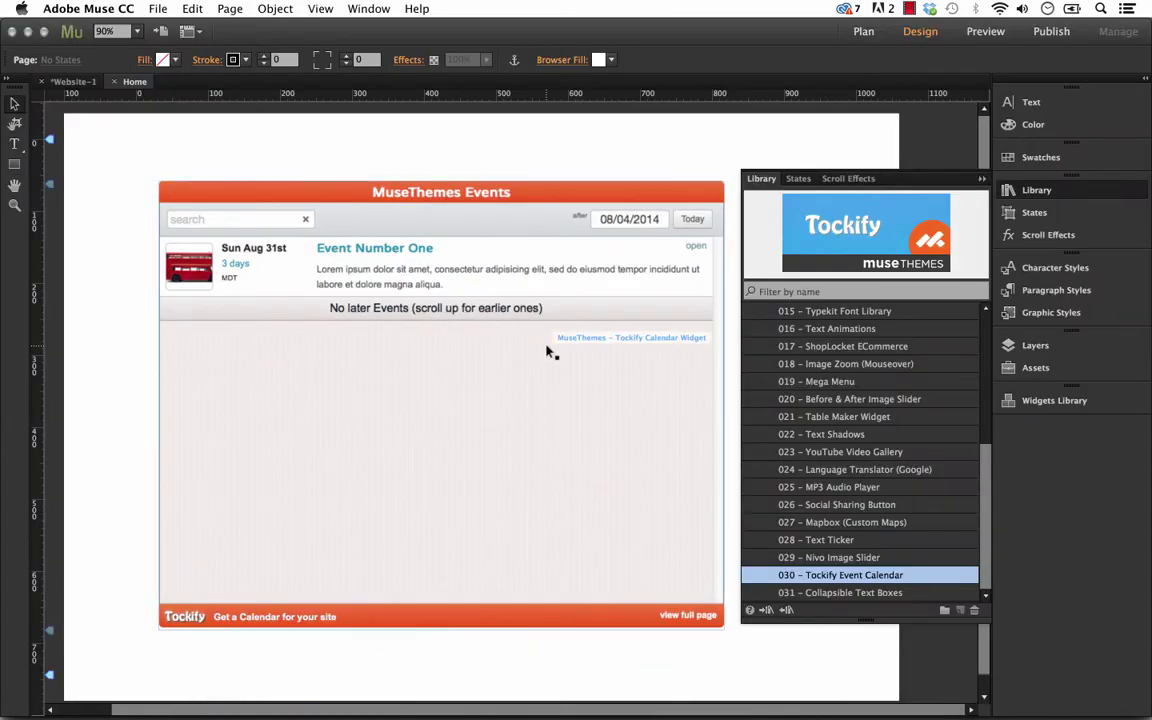
left_click_drag(556, 362, 542, 353)
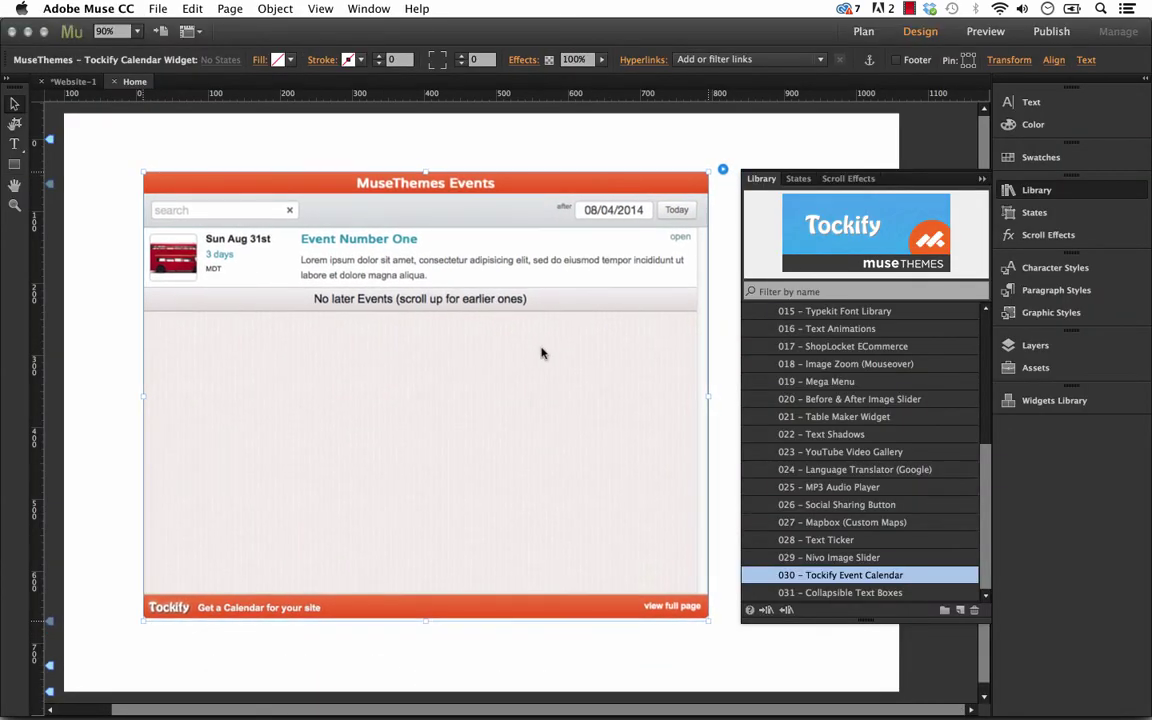
mouse_move(326, 708)
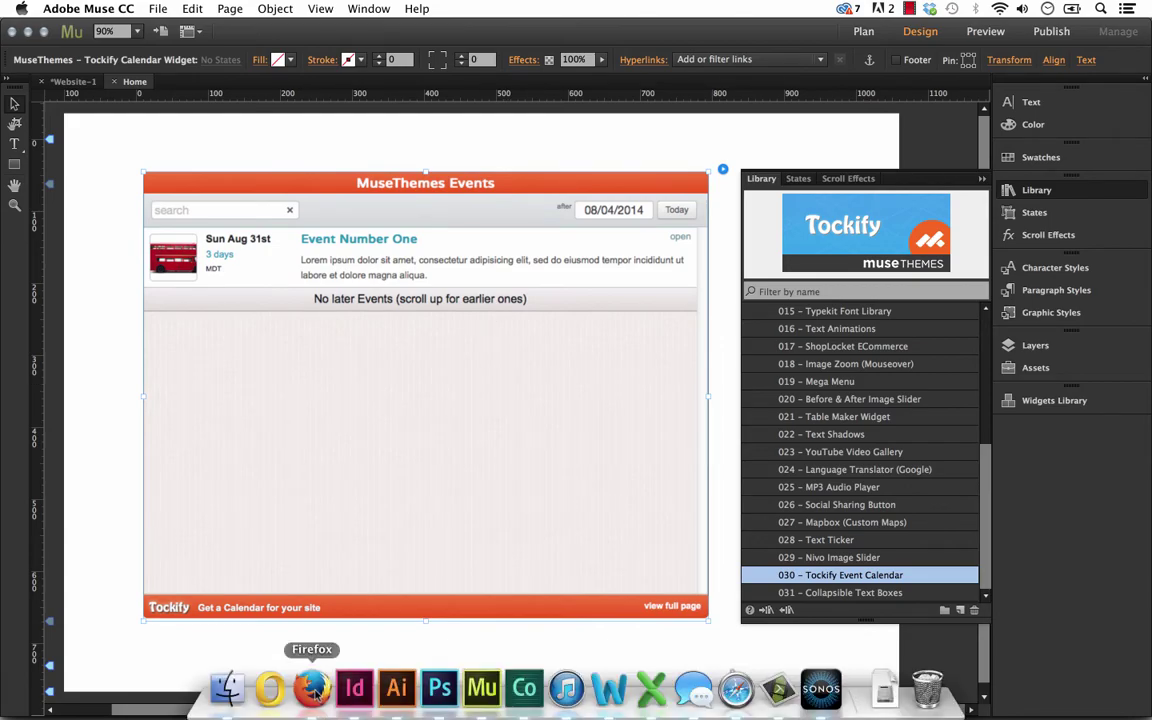
left_click(312, 688)
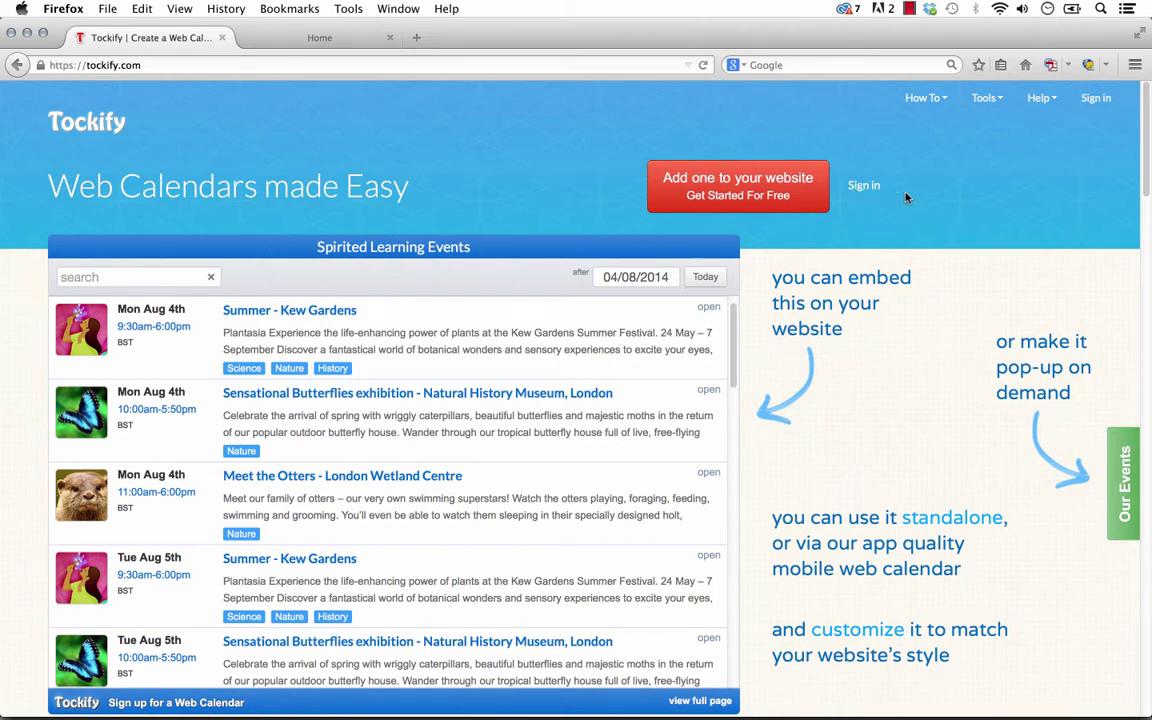
Step: Fill in the Tockify sign-up name, e-mail and password, accept the Terms of Service, leave update e-mails unticked, and register
left_click(736, 199)
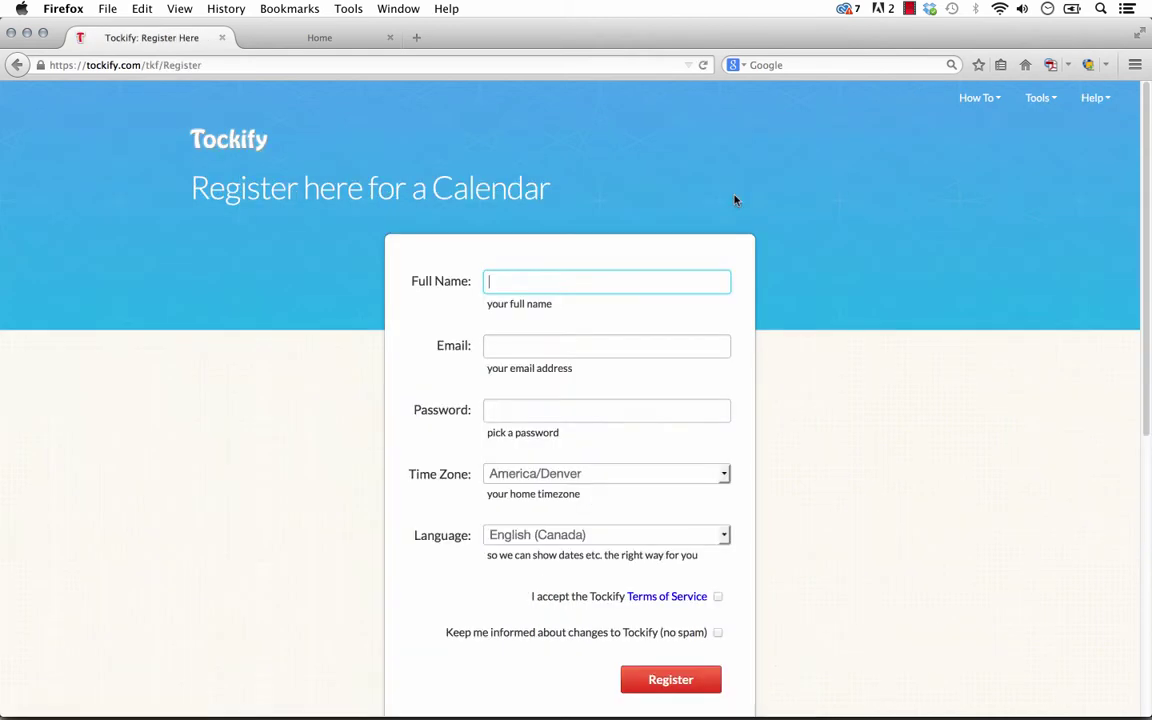
scroll(575, 268, "down", 1)
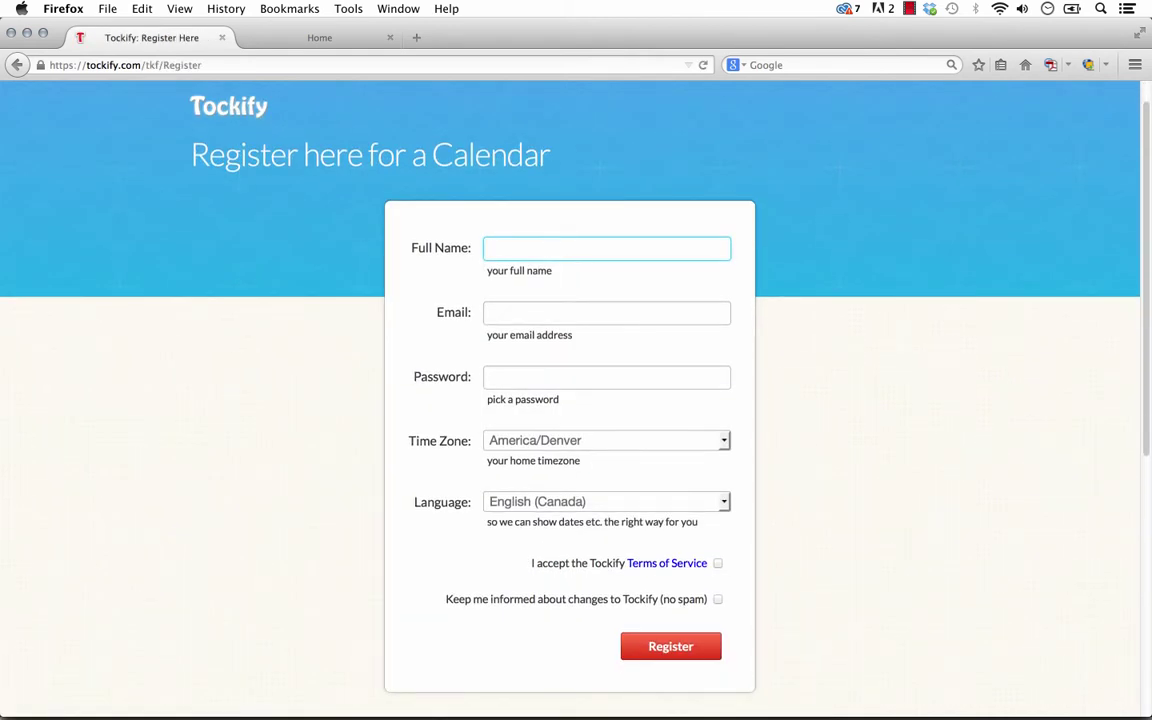
left_click(606, 313)
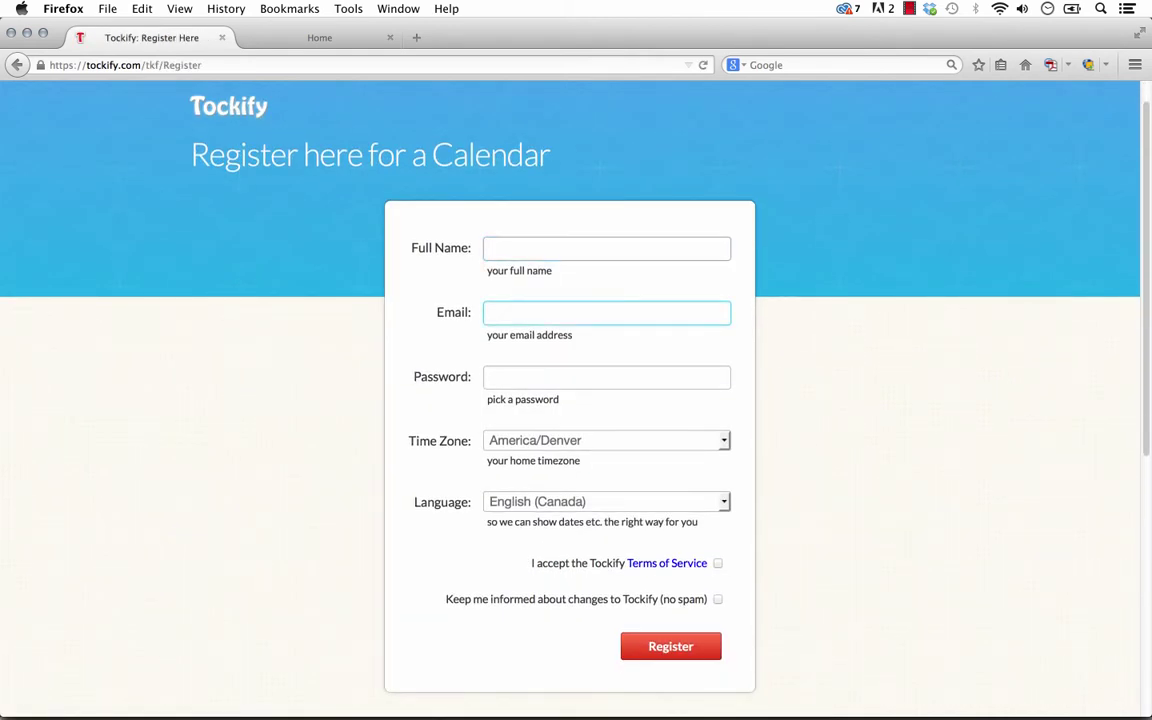
left_click(606, 377)
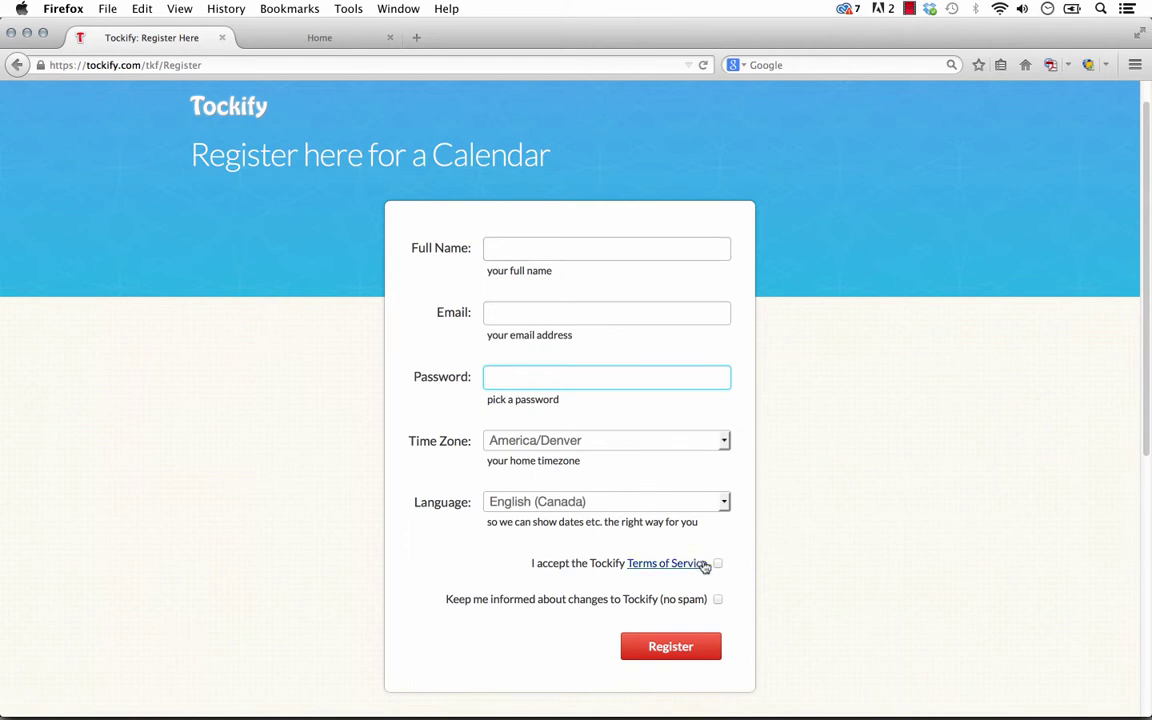
left_click(718, 563)
left_click(718, 599)
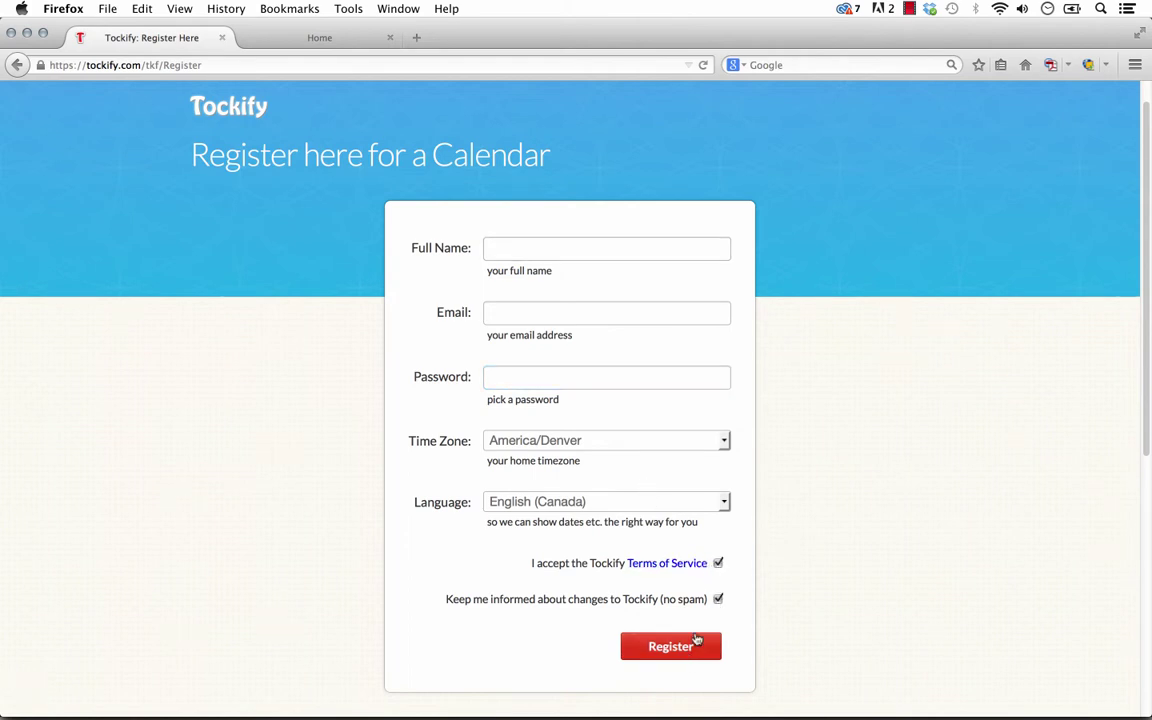
left_click(718, 599)
left_click(673, 655)
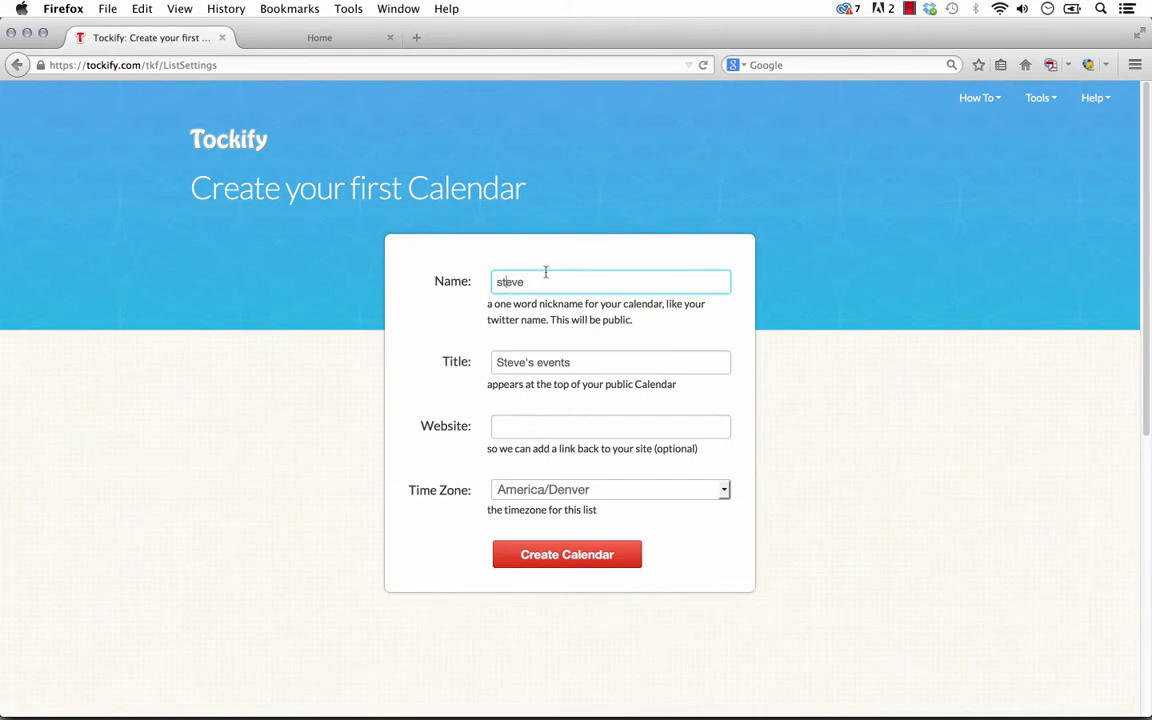
Step: Create a calendar named AdobeMuse titled 'Muse Sample Calendar', leaving the website blank
left_click_drag(547, 276, 430, 255)
type("AdobeMuse")
left_click_drag(572, 362, 477, 361)
type("Muse")
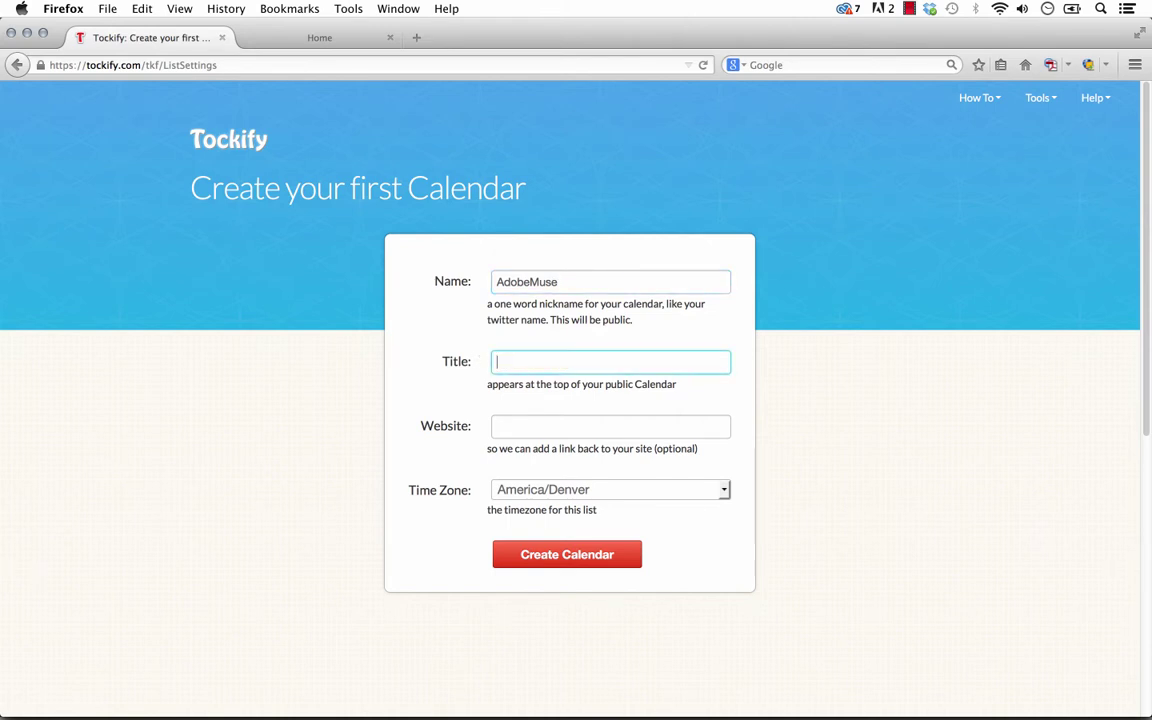
type(" Sample Calendar")
left_click(555, 426)
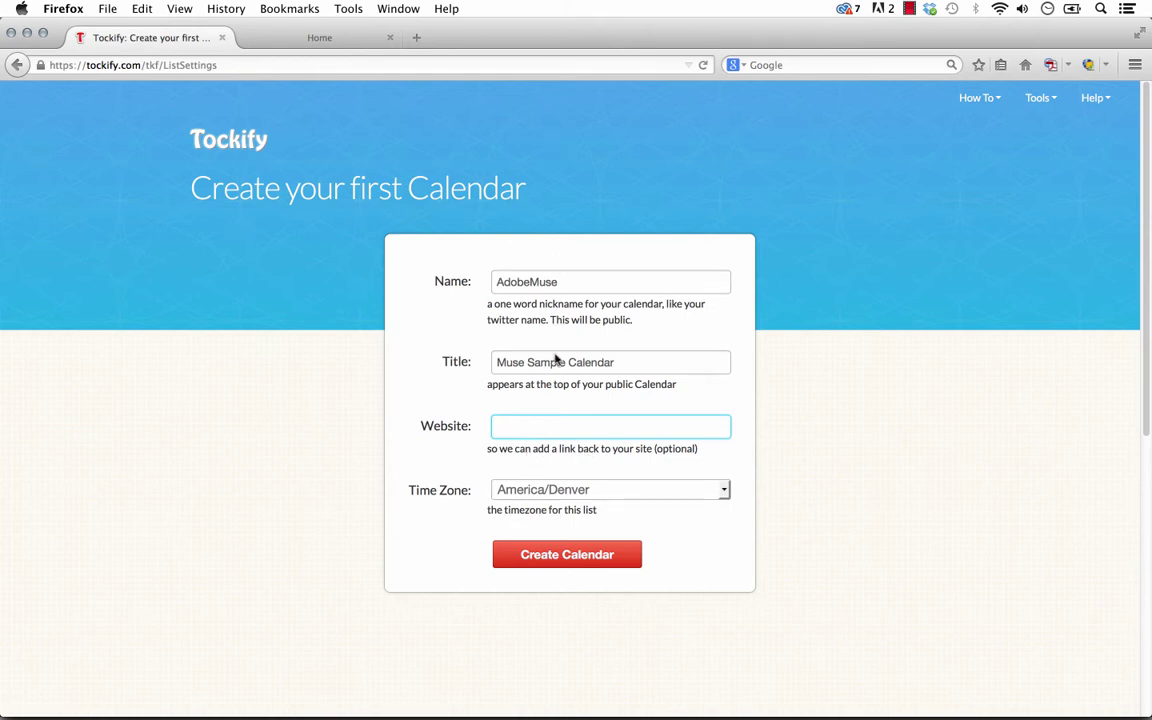
left_click(575, 564)
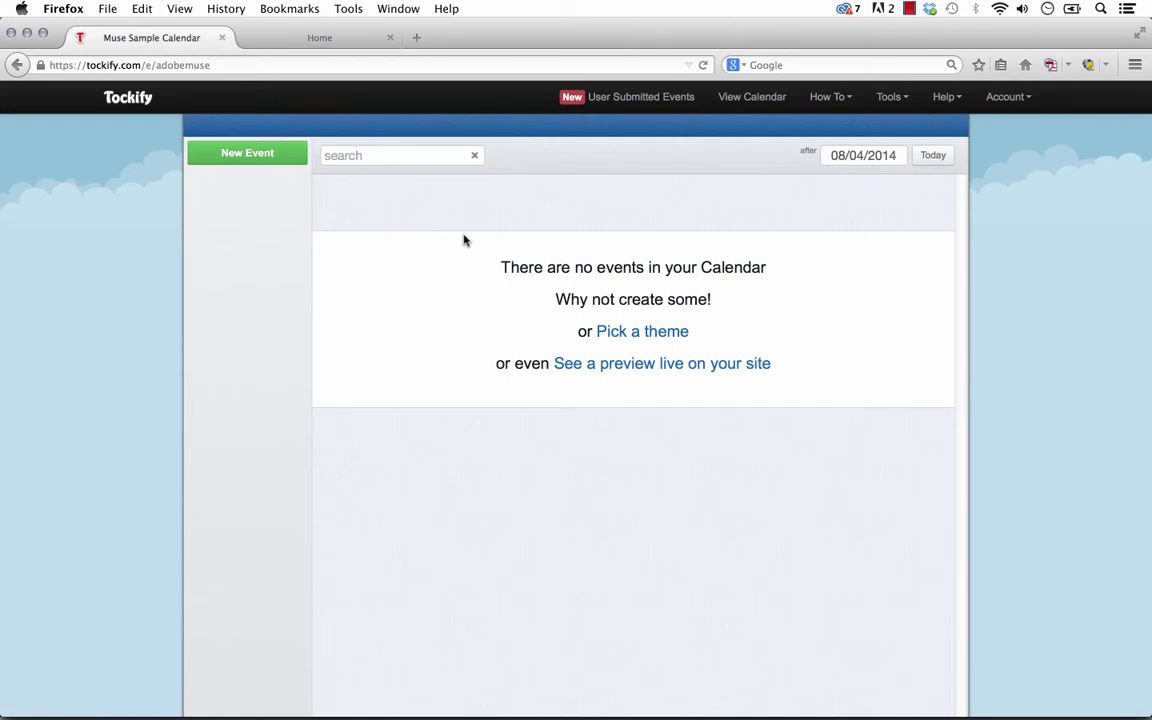
Step: Start a new event titled 'Sample Event' with the description 'Sample'
left_click(250, 156)
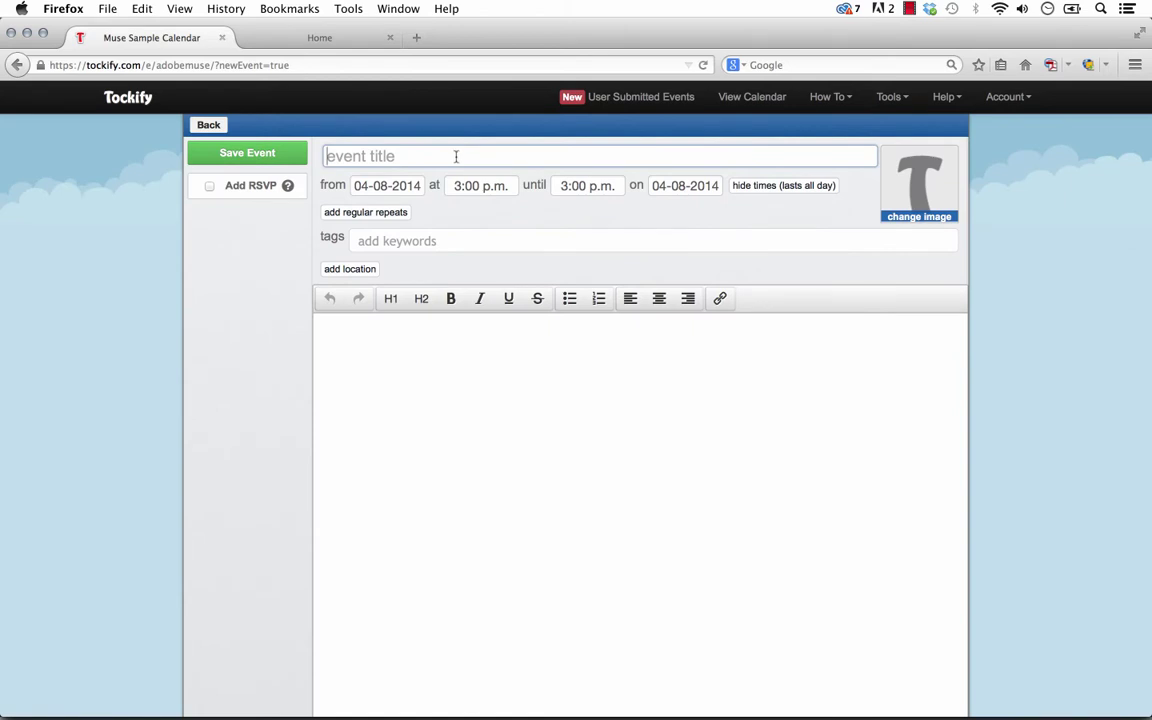
type("Sample Event")
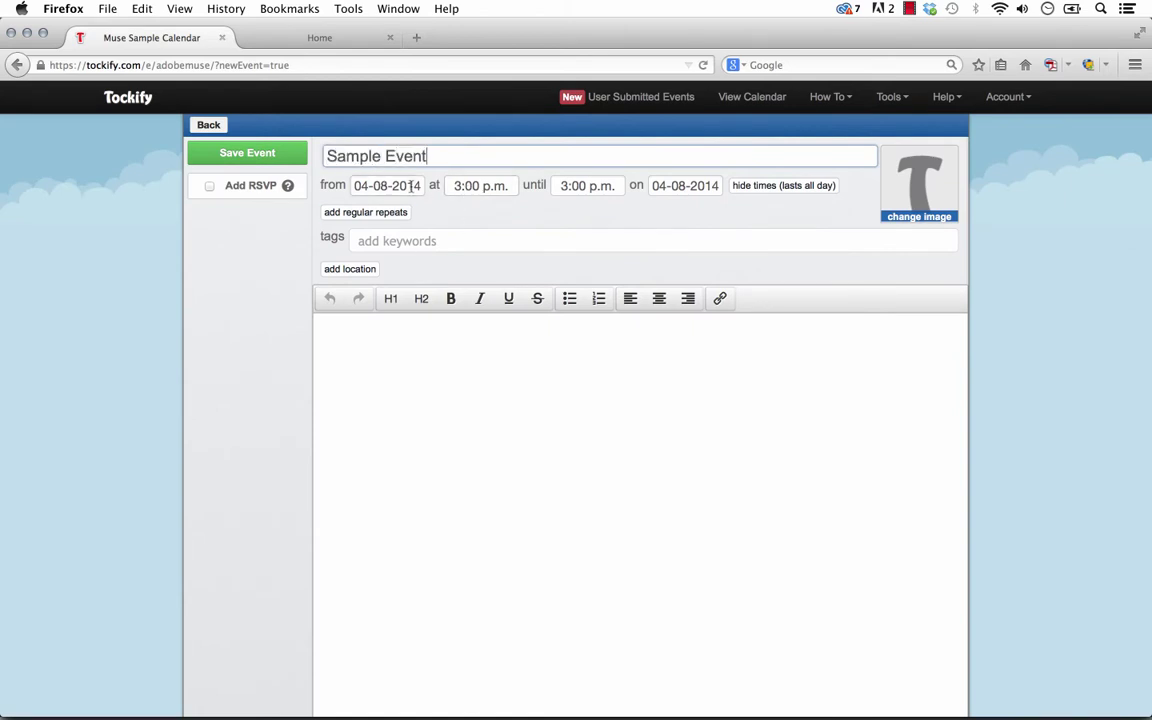
left_click(360, 326)
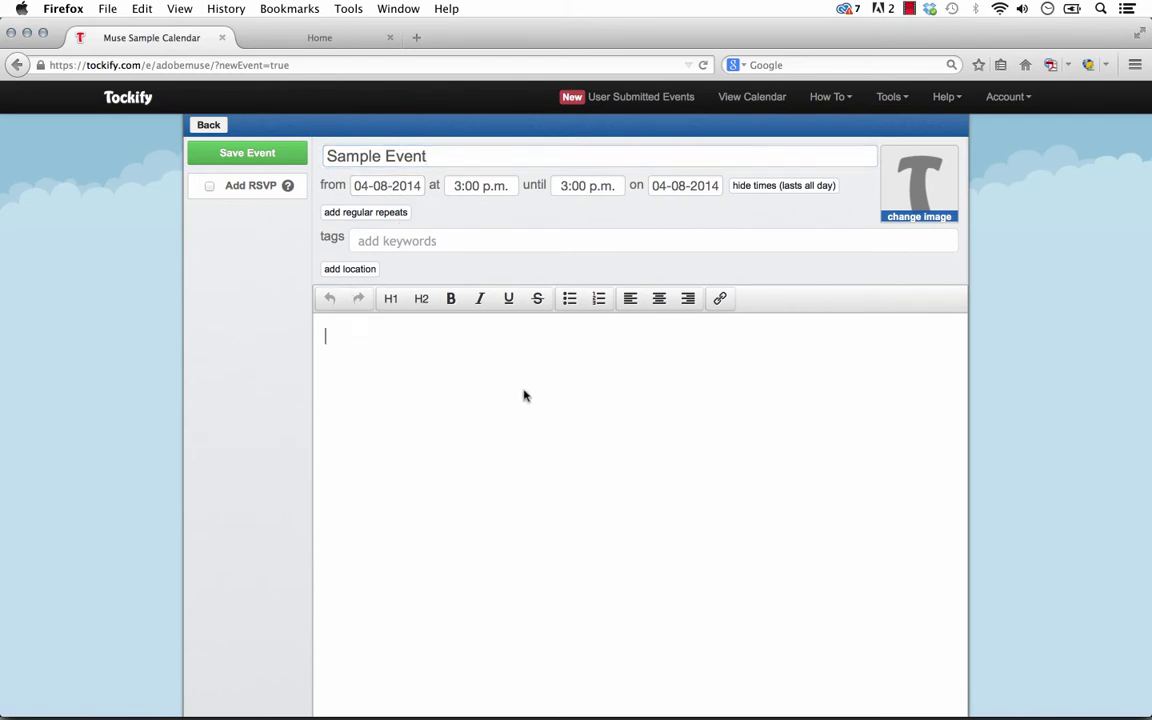
type("Sample")
Step: Give the event the cake image from the Image Library and RSVP, then save it and go back to the list
left_click(919, 212)
left_click(420, 191)
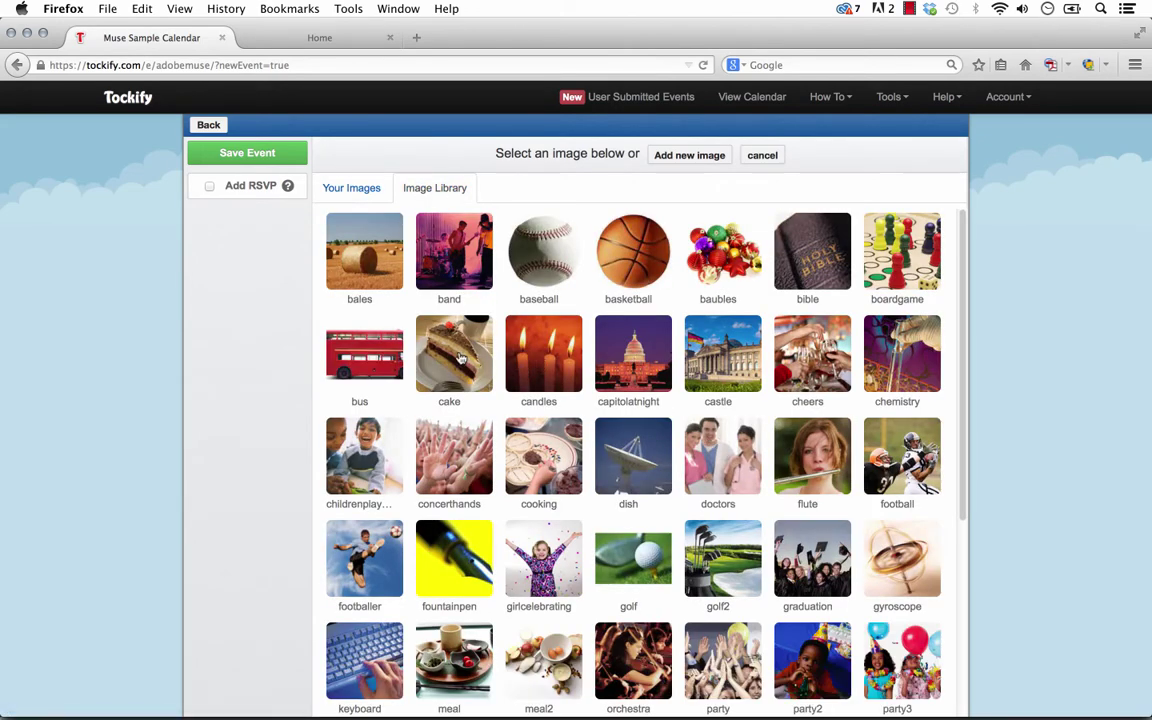
left_click(435, 328)
left_click(505, 280)
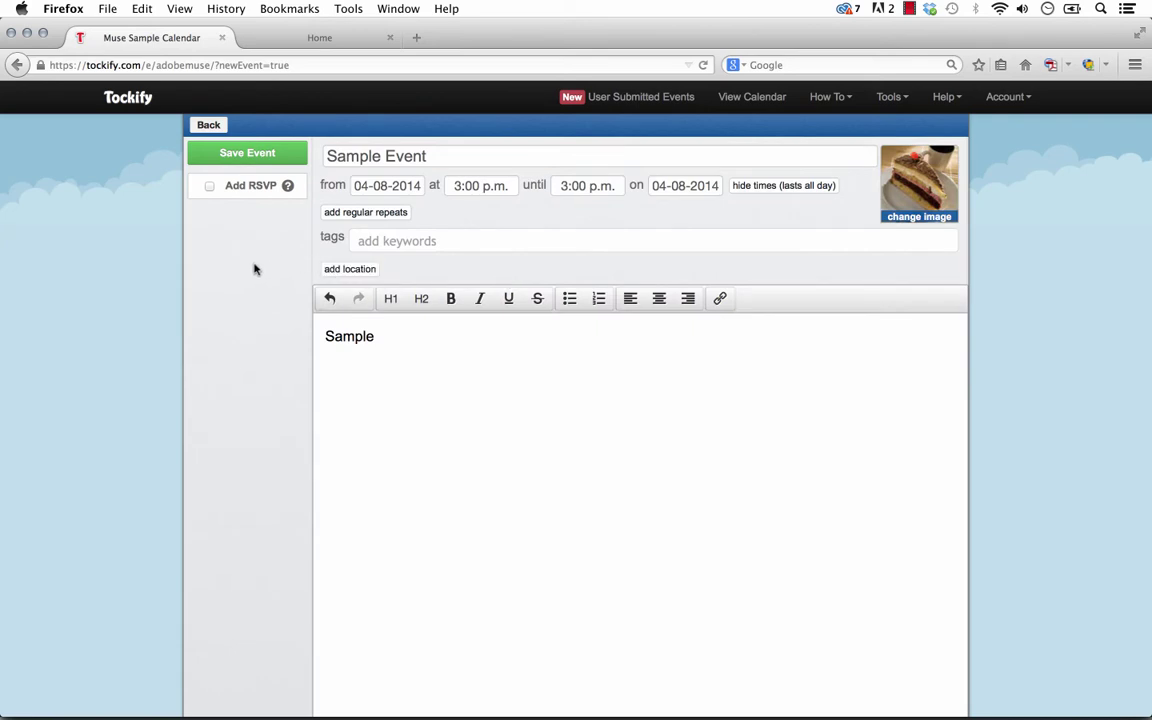
left_click(209, 186)
left_click(223, 153)
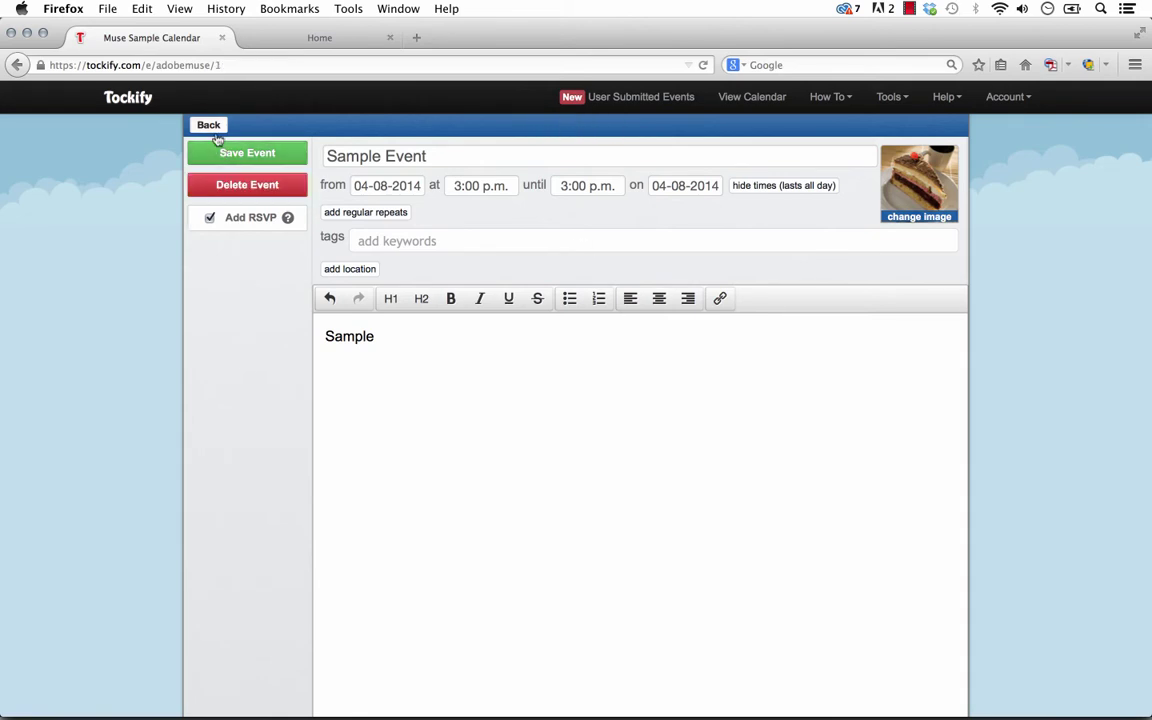
left_click(200, 124)
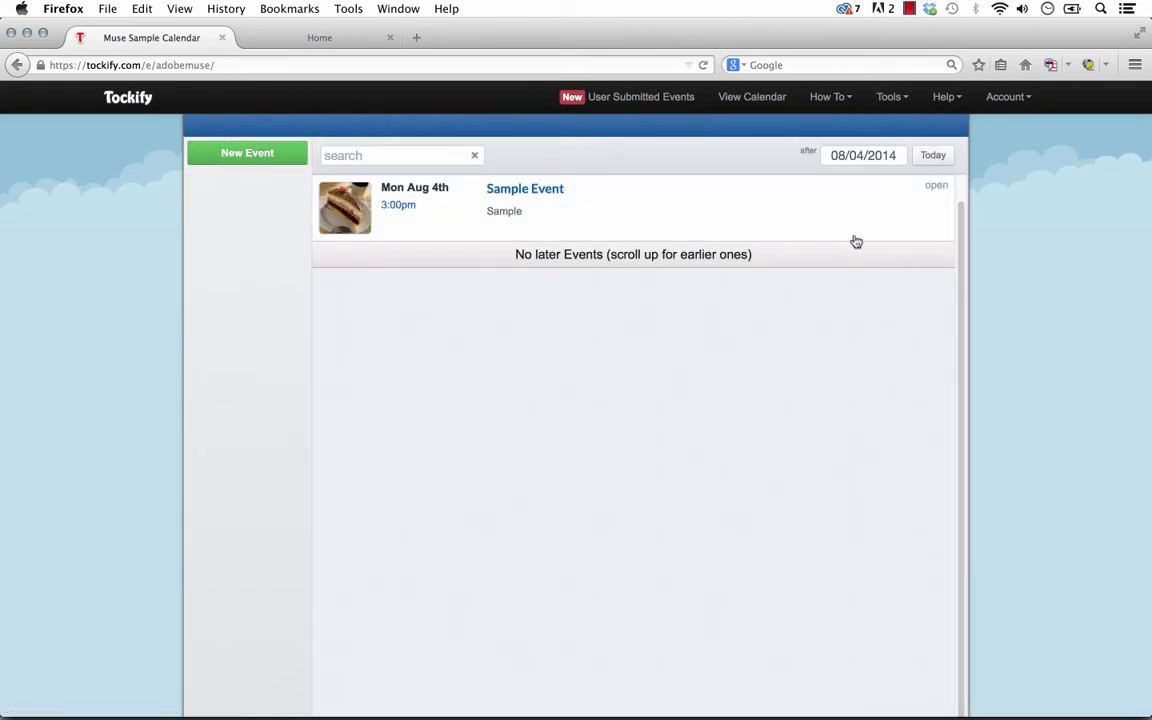
Step: Open View Calendar in a new tab, follow 'edit your calendar' back to the editor, and show the Tools menu
left_click(748, 100)
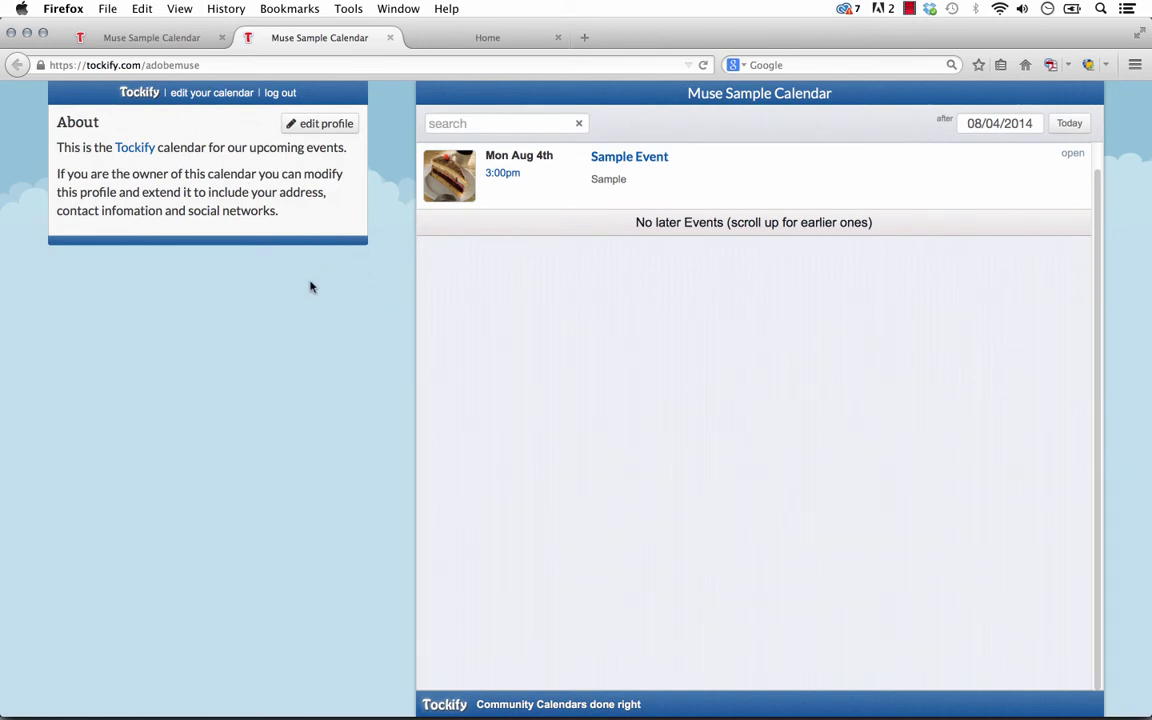
left_click(216, 96)
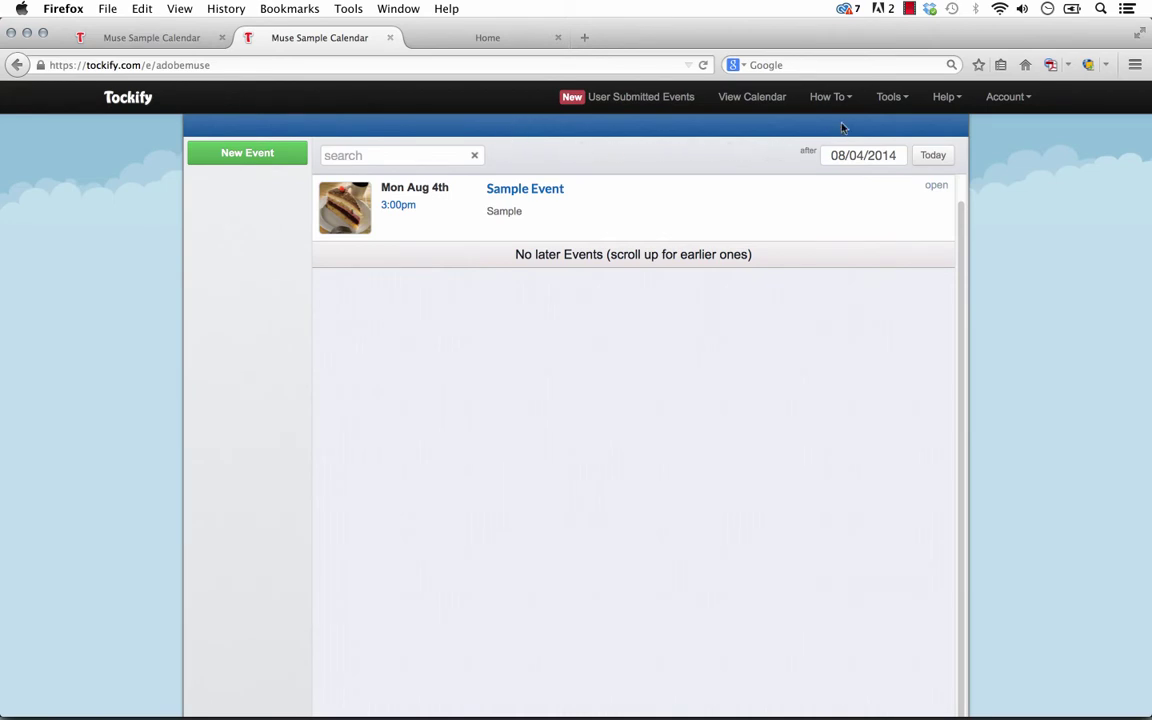
left_click(887, 104)
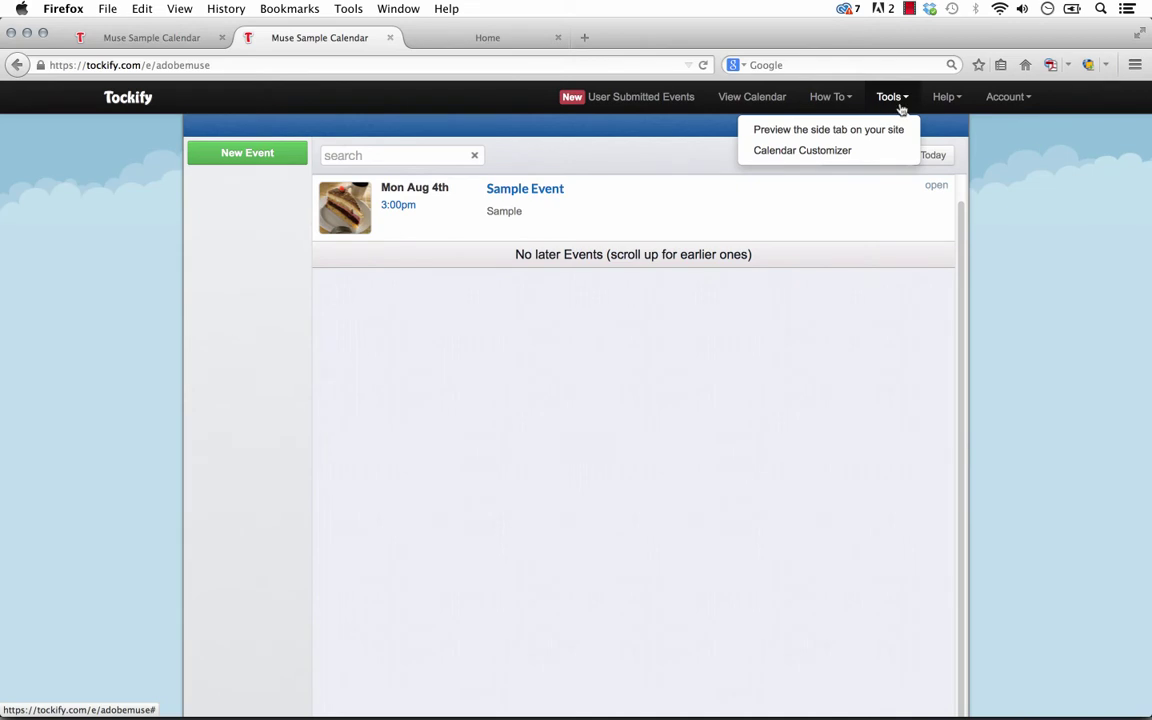
Step: In the Calendar Customizer, edit a copy of cooldark with surround background colour #313a4b
left_click(792, 151)
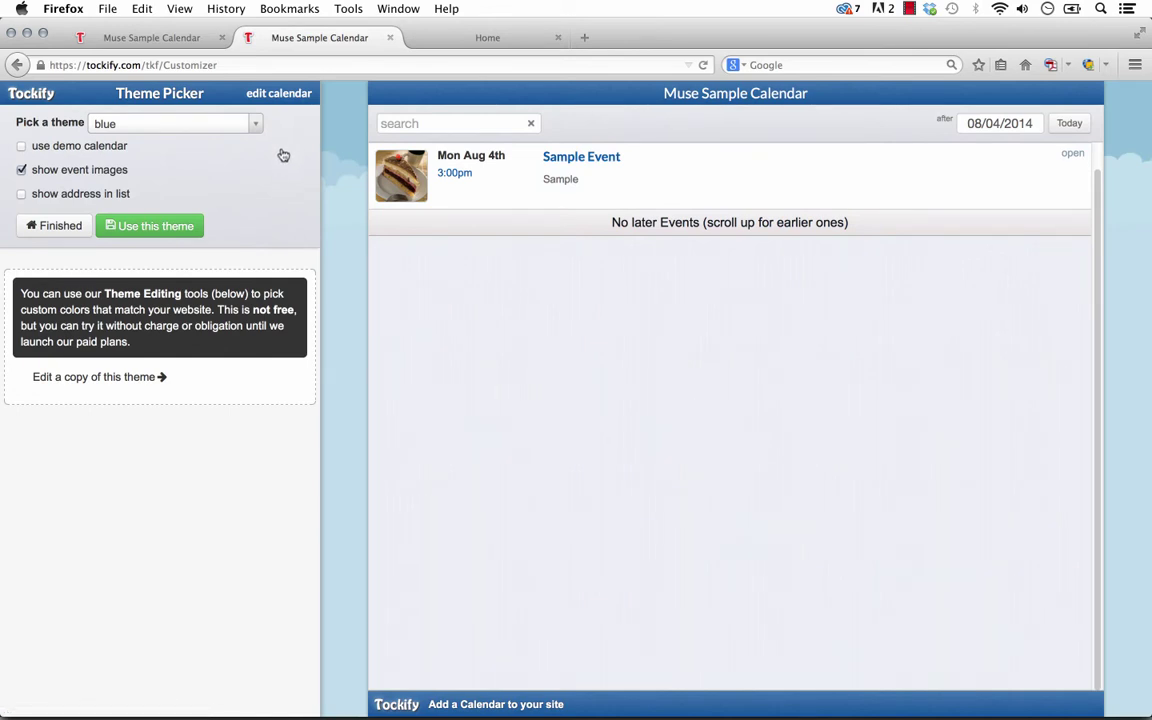
left_click(148, 128)
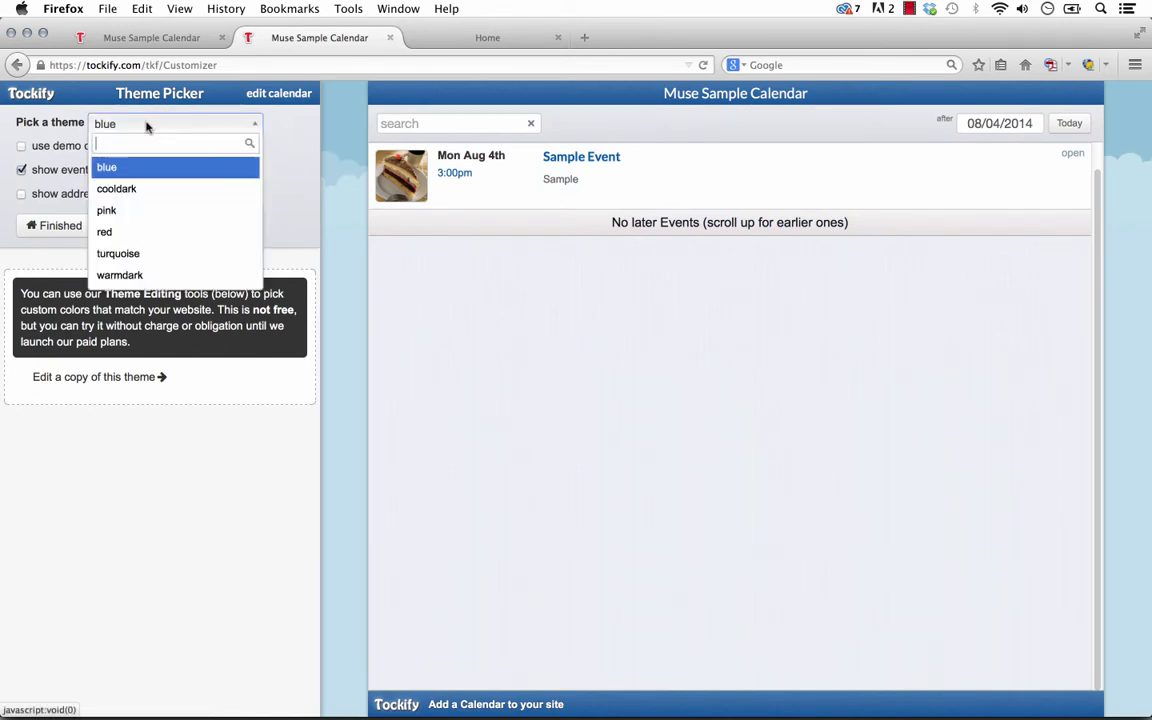
left_click(138, 195)
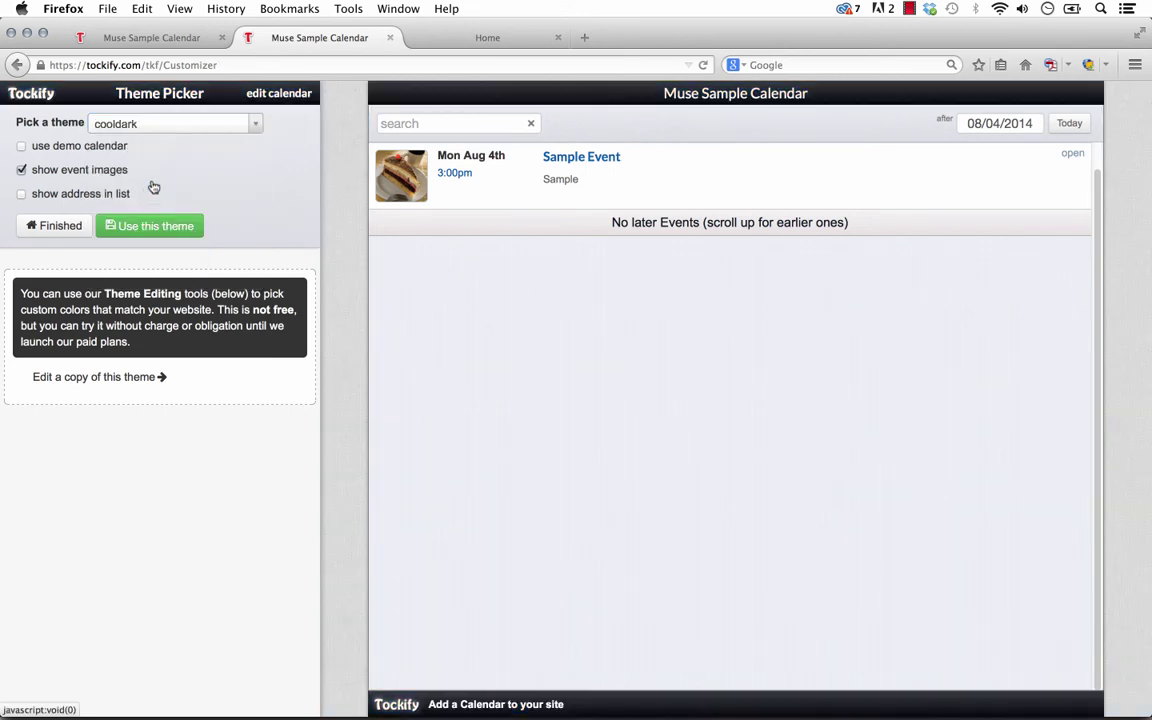
left_click(130, 384)
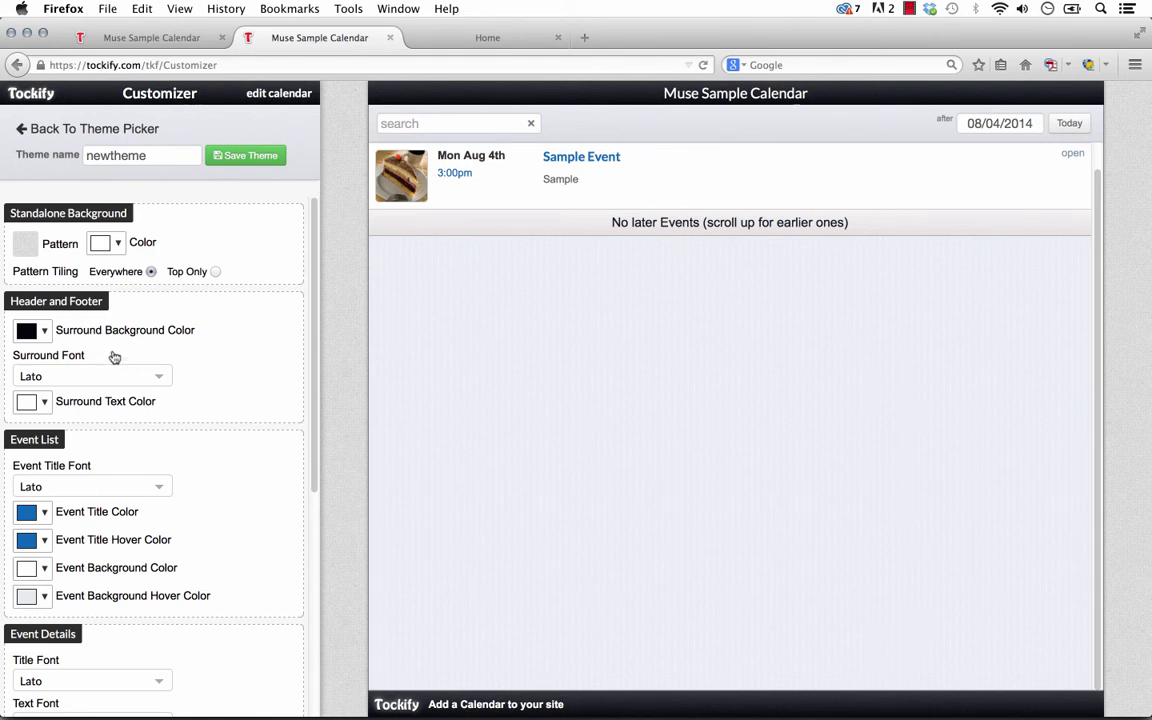
left_click(40, 332)
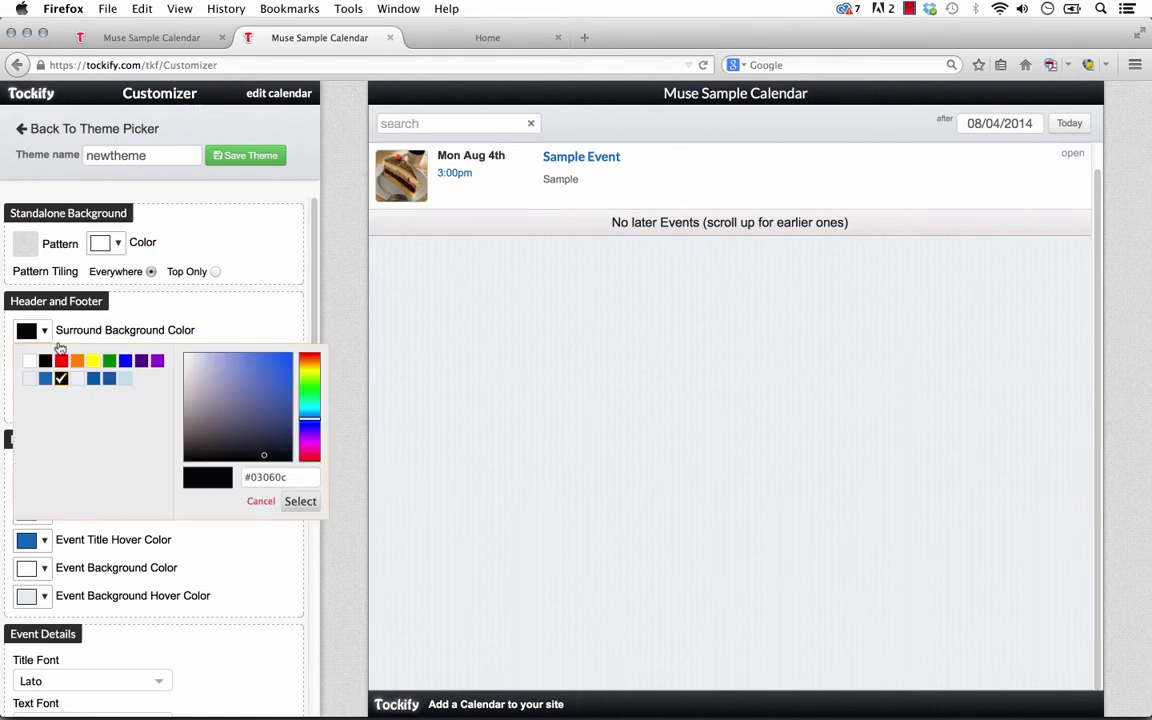
left_click_drag(216, 440, 219, 428)
left_click(299, 502)
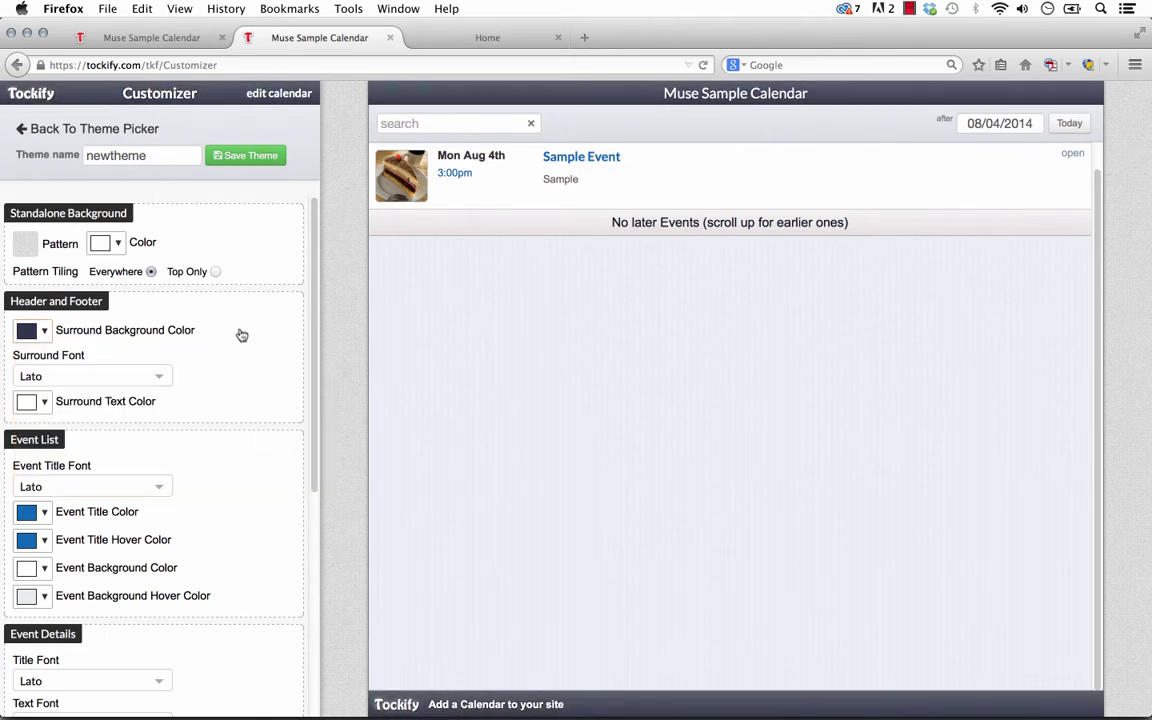
Step: Browse the header and footer font list and keep Lato as the font
left_click(63, 381)
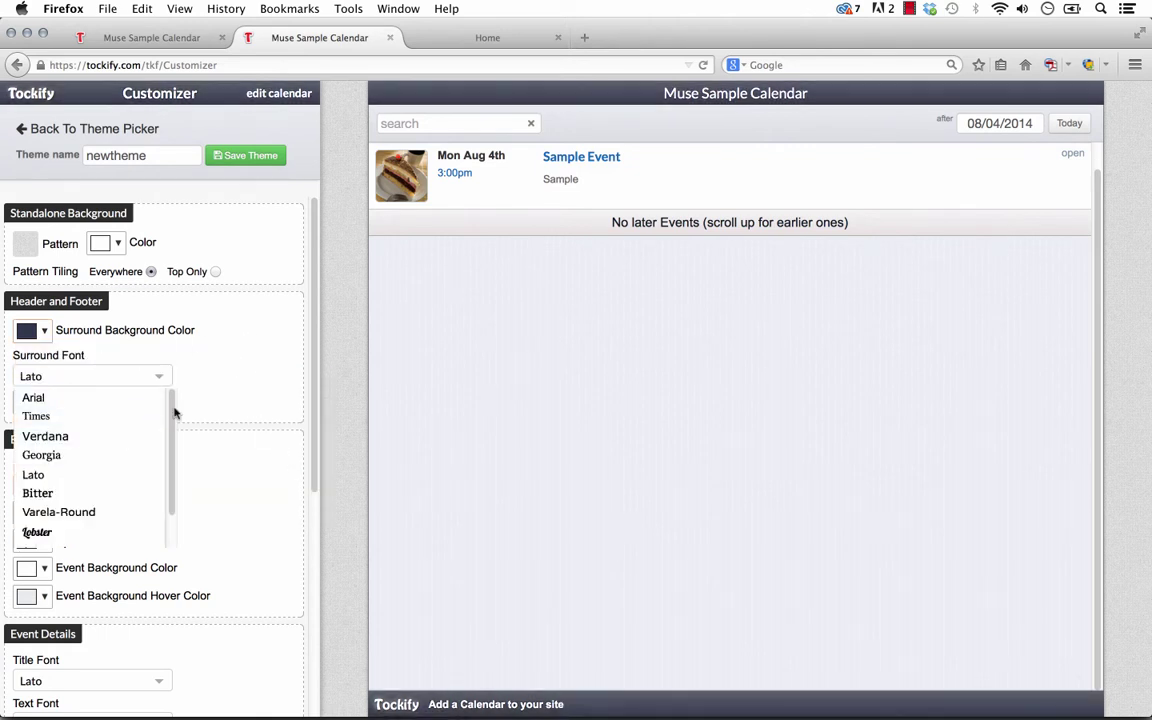
left_click_drag(170, 398, 173, 508)
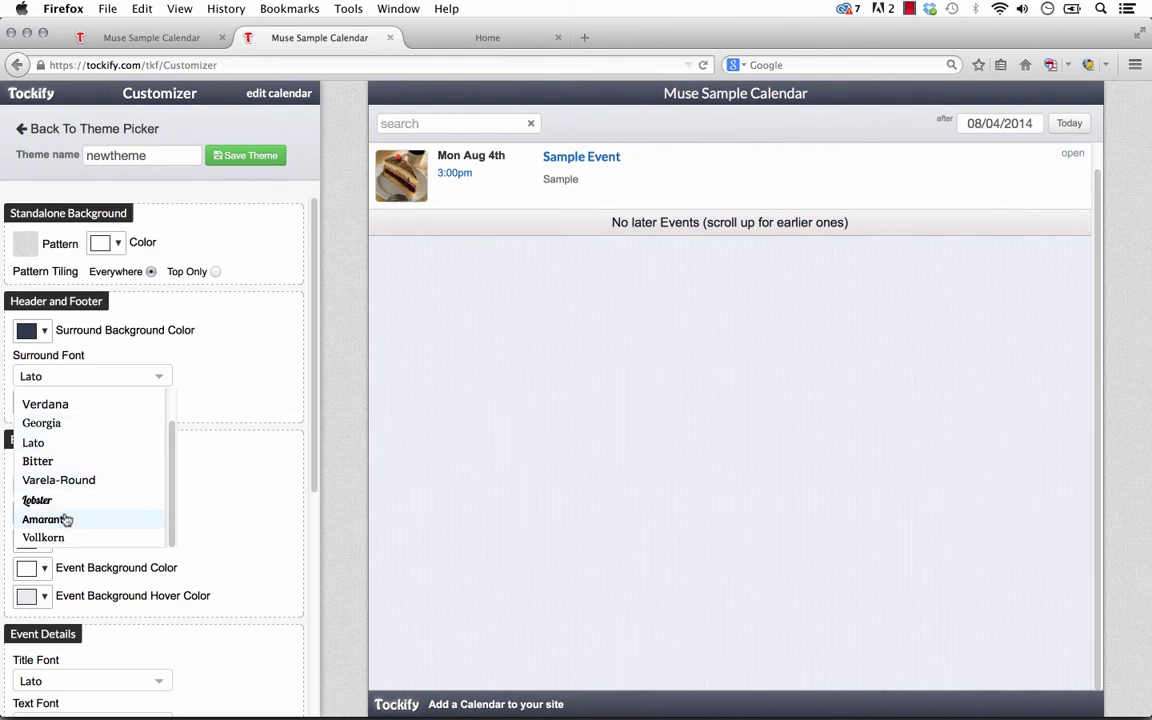
scroll(56, 483, "up", 1)
scroll(56, 483, "down", 3)
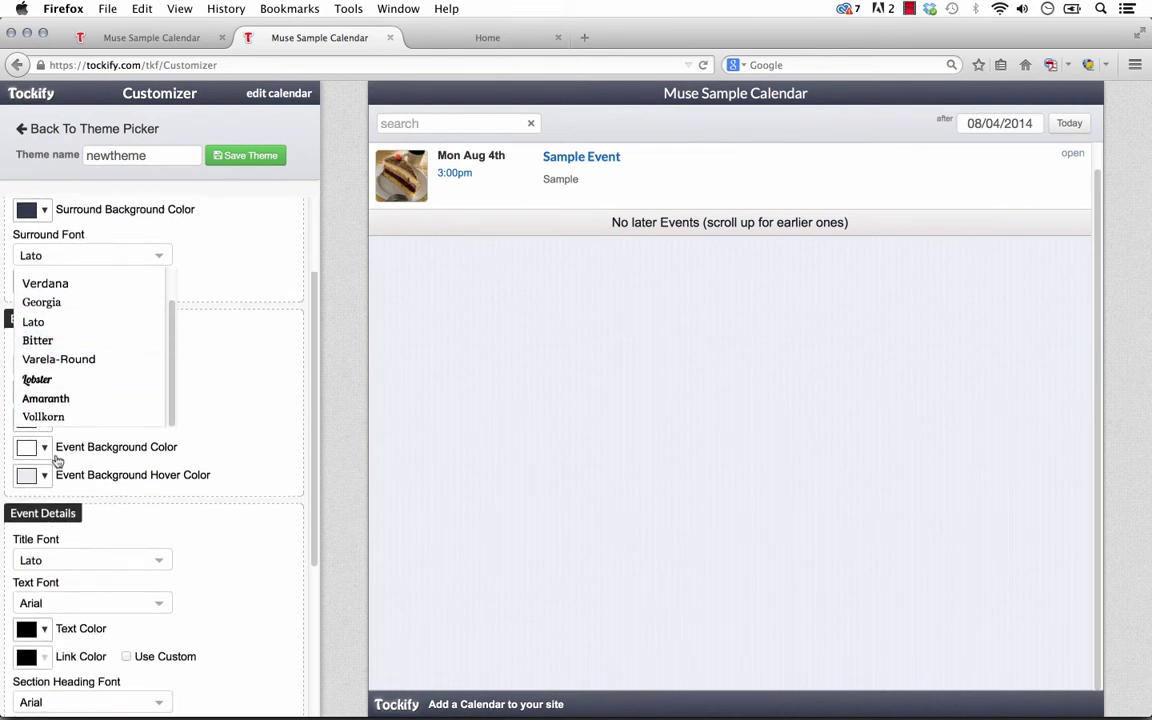
scroll(170, 441, "up", 2)
scroll(200, 440, "up", 1)
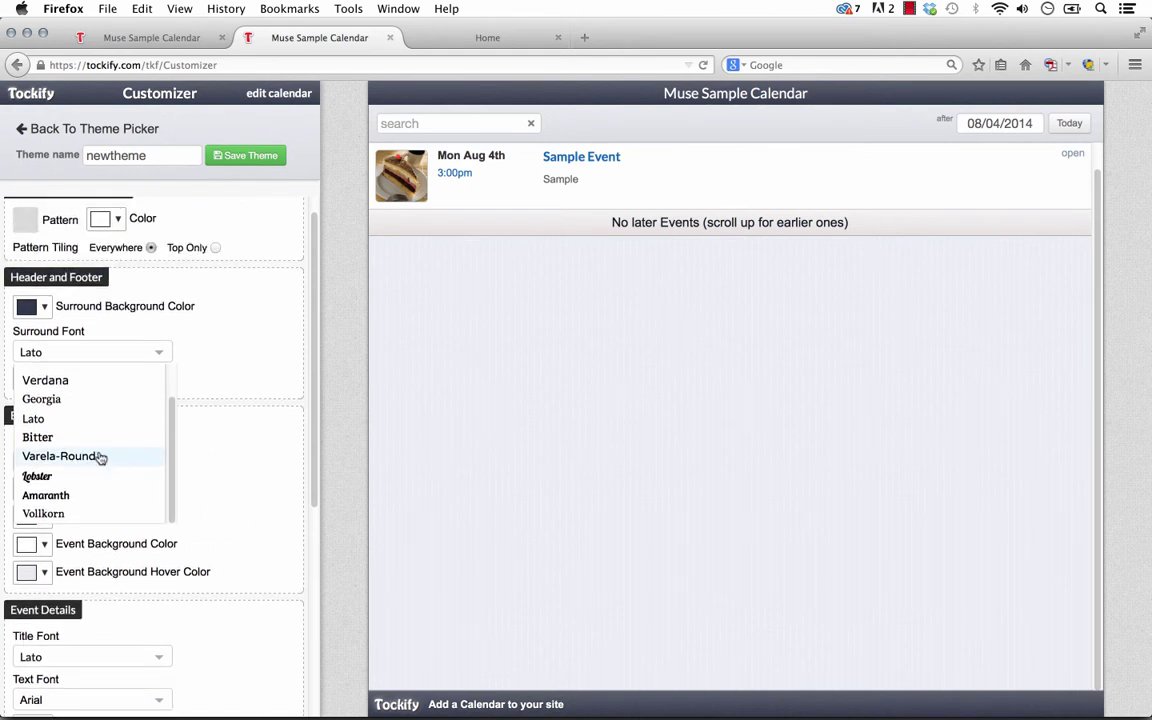
left_click(48, 424)
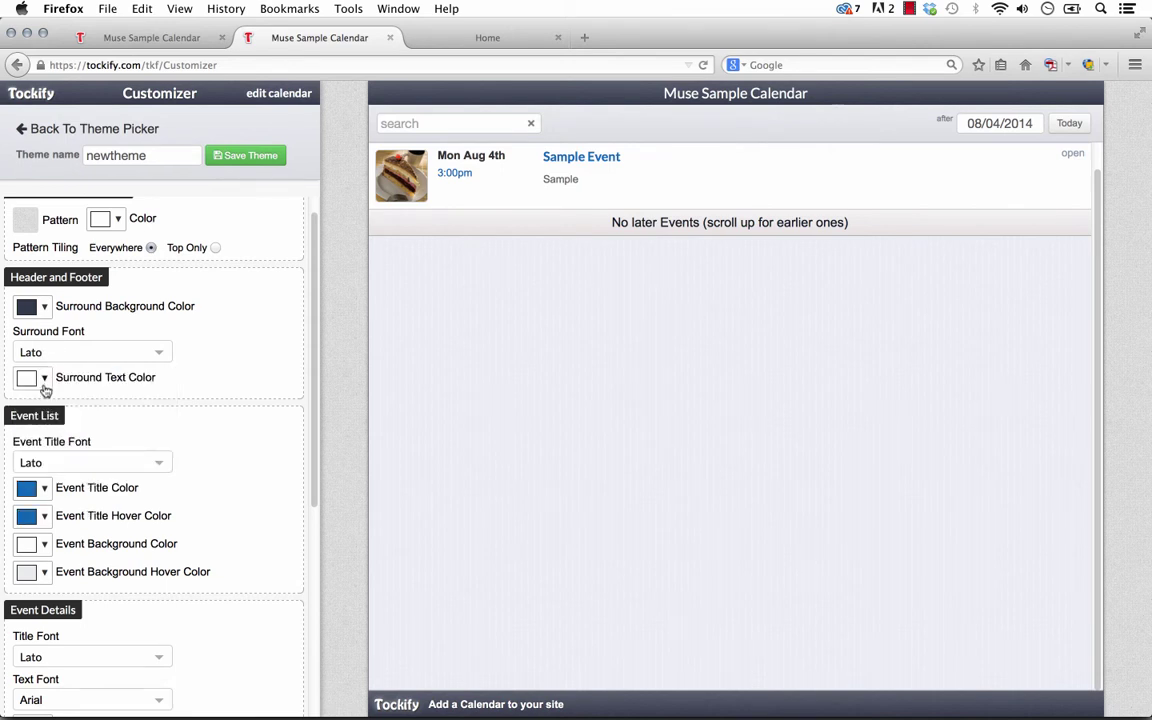
scroll(159, 455, "down", 3)
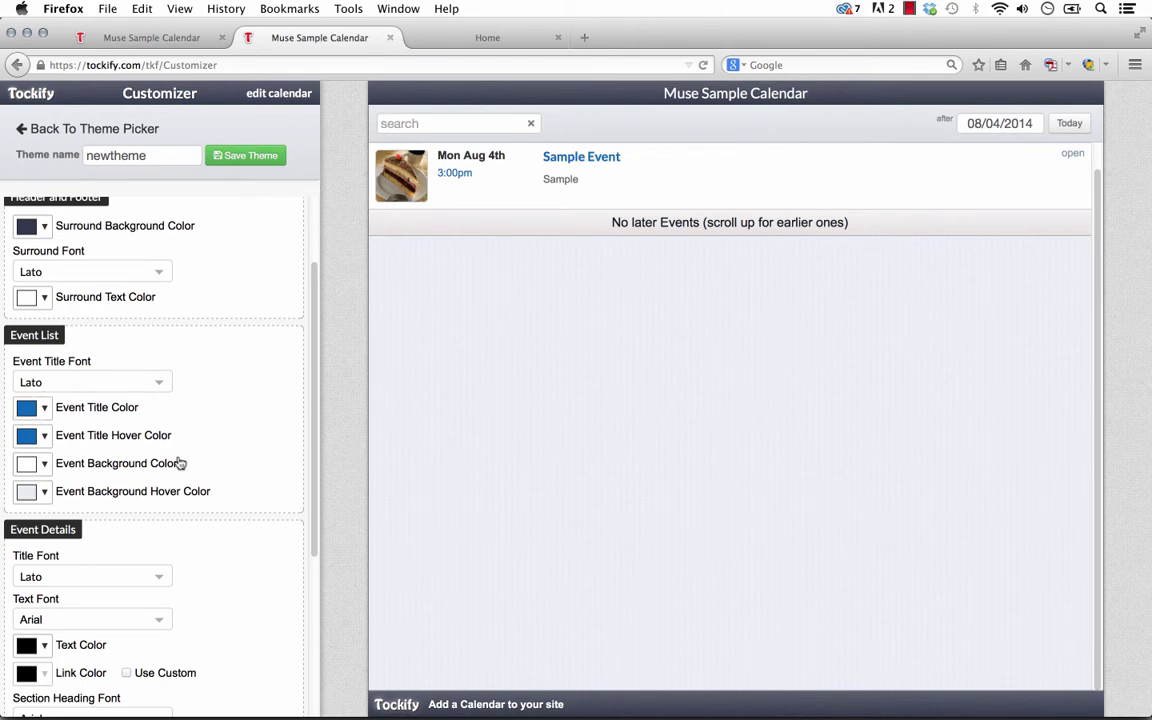
scroll(170, 465, "down", 5)
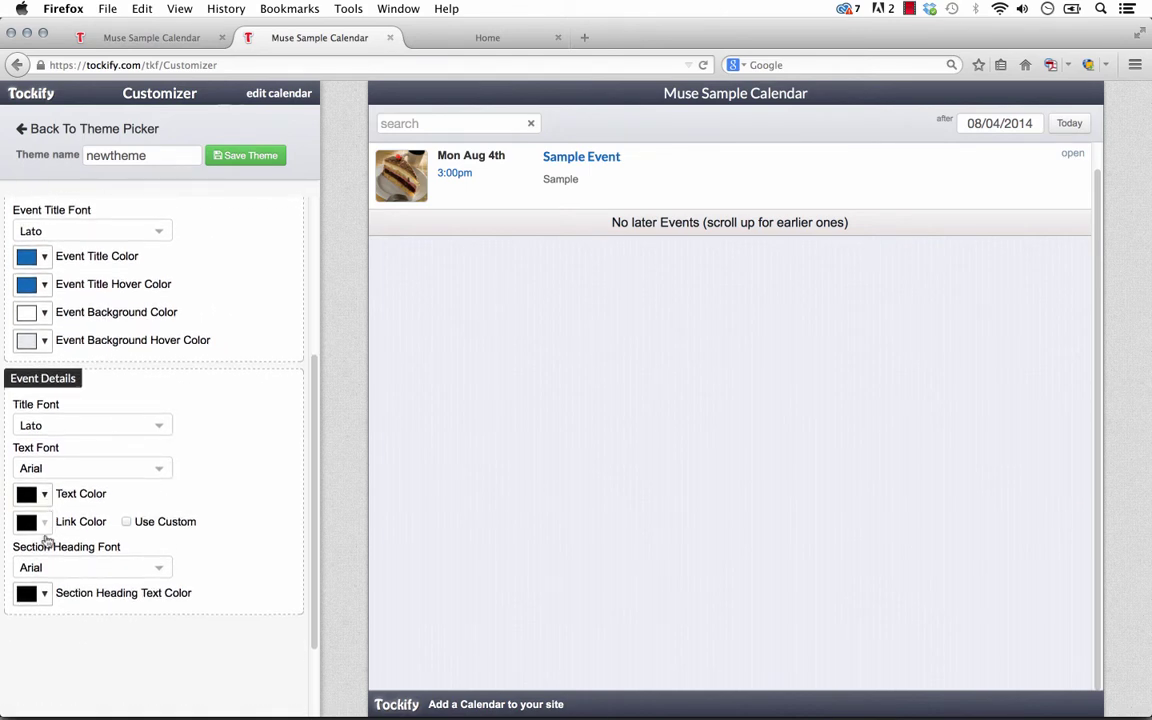
scroll(246, 555, "up", 5)
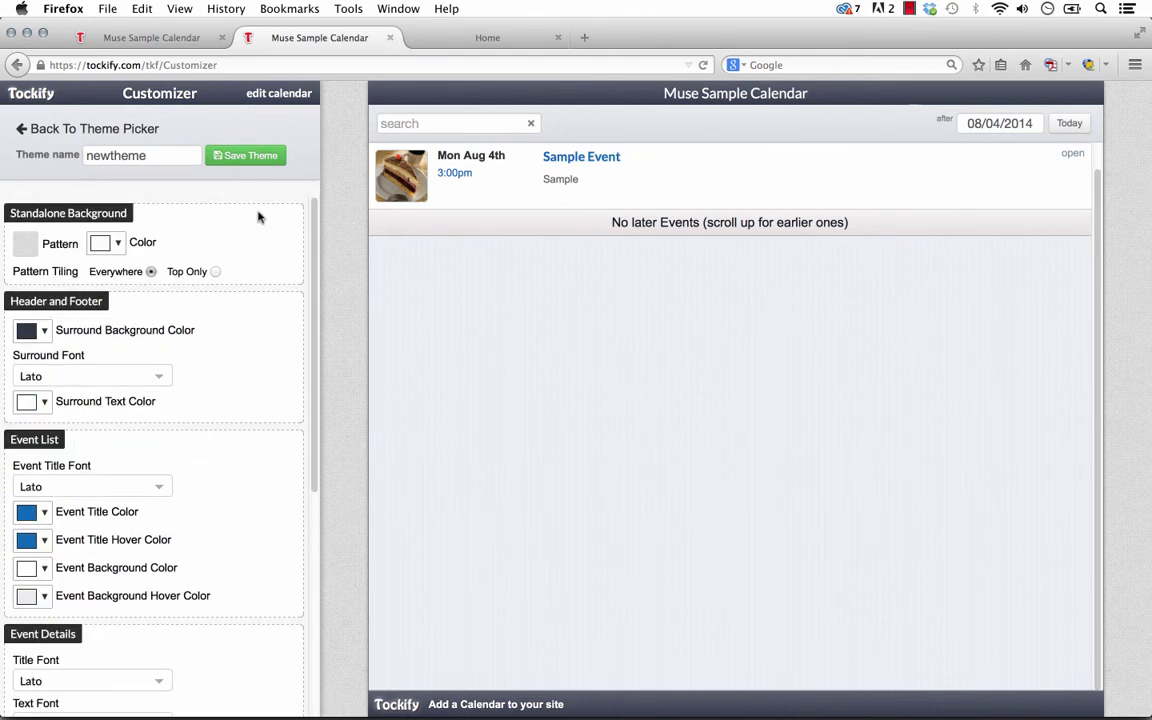
Step: Rename the custom theme 'Theme', save it, and apply Theme (custom) to the calendar
left_click_drag(160, 155, 68, 150)
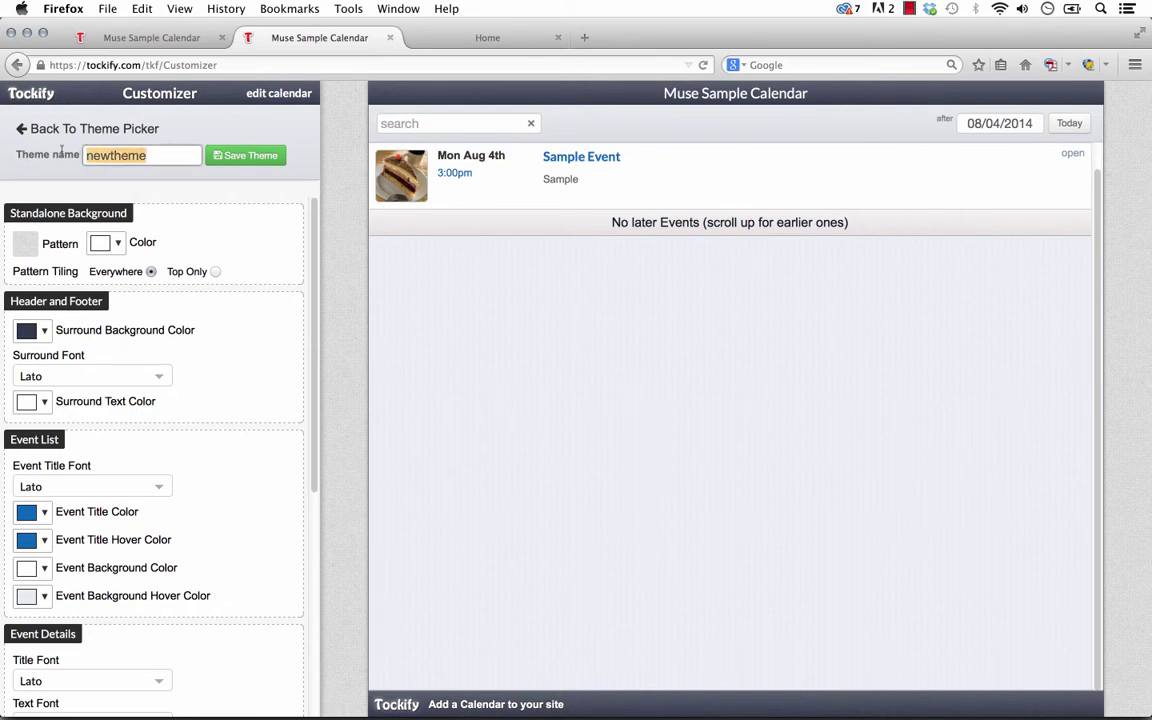
type("Th")
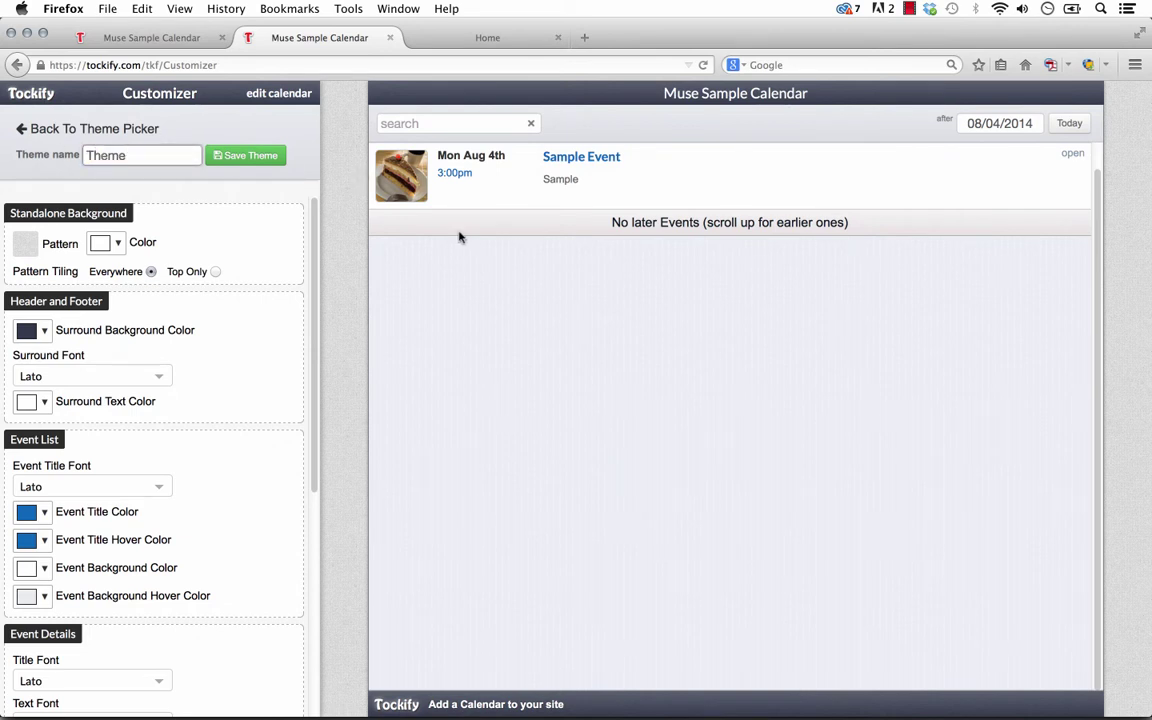
left_click(240, 157)
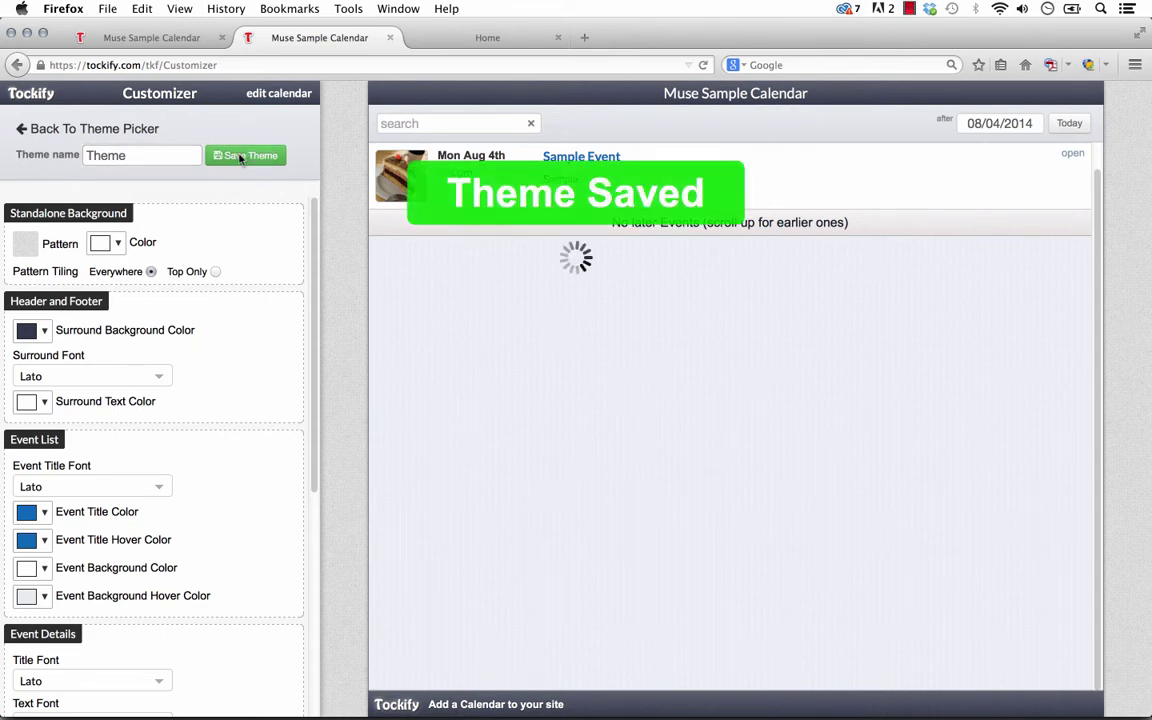
left_click(64, 133)
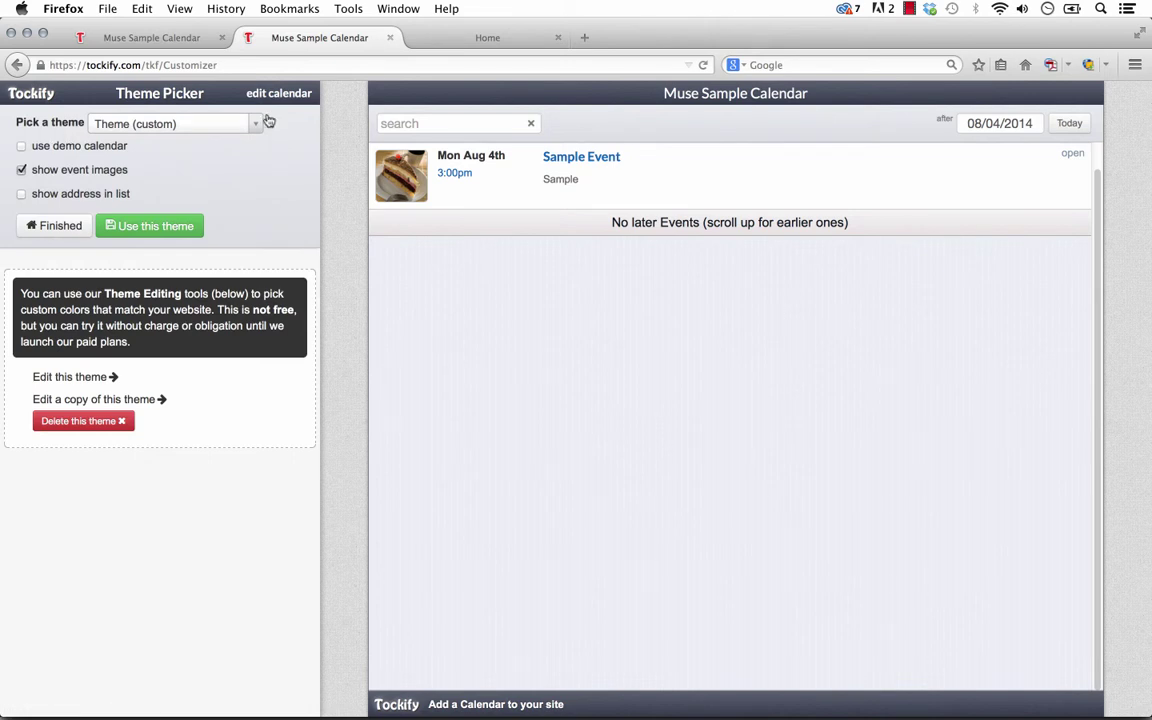
left_click(164, 122)
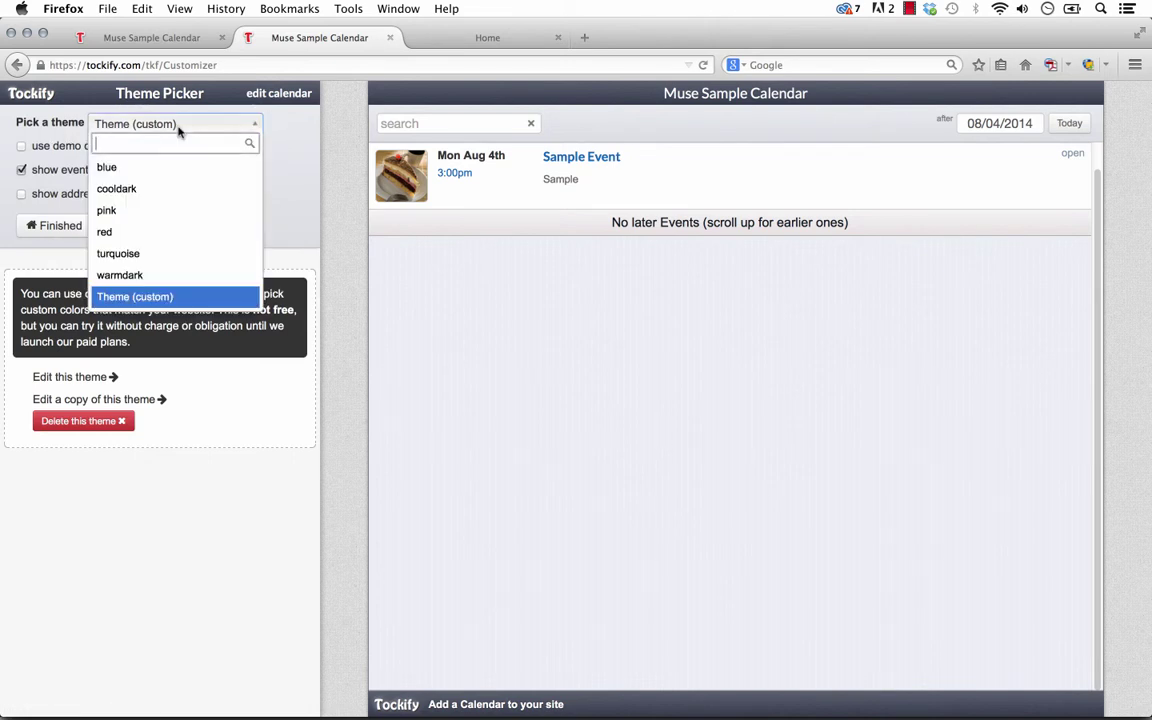
left_click(137, 297)
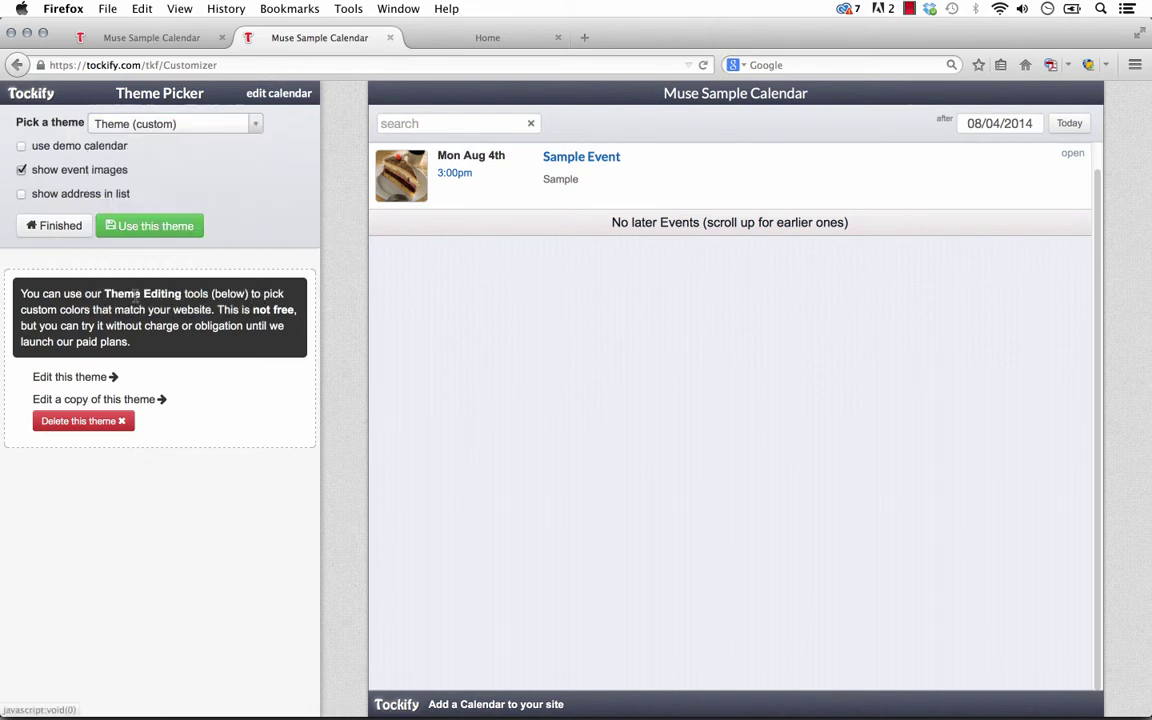
left_click(158, 228)
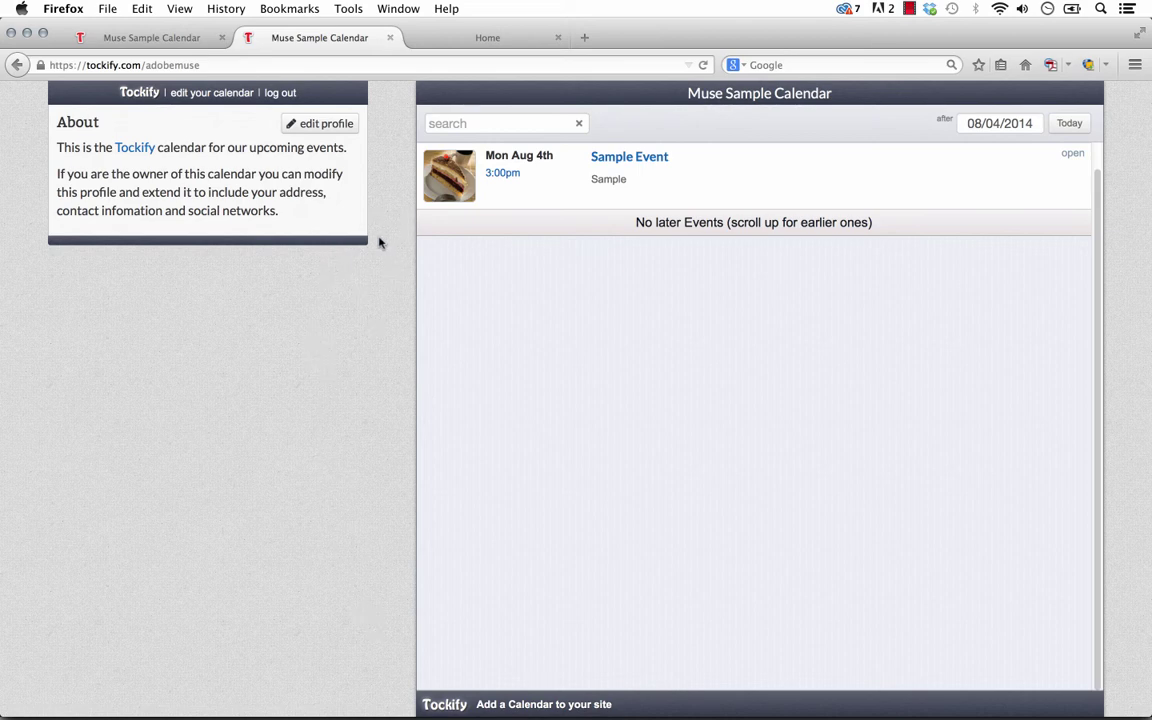
Step: Select the calendar ID 'adobemuse' at the end of the page address, then switch to Adobe Muse CC
left_click(140, 65)
left_click(143, 65)
left_click_drag(145, 65, 201, 65)
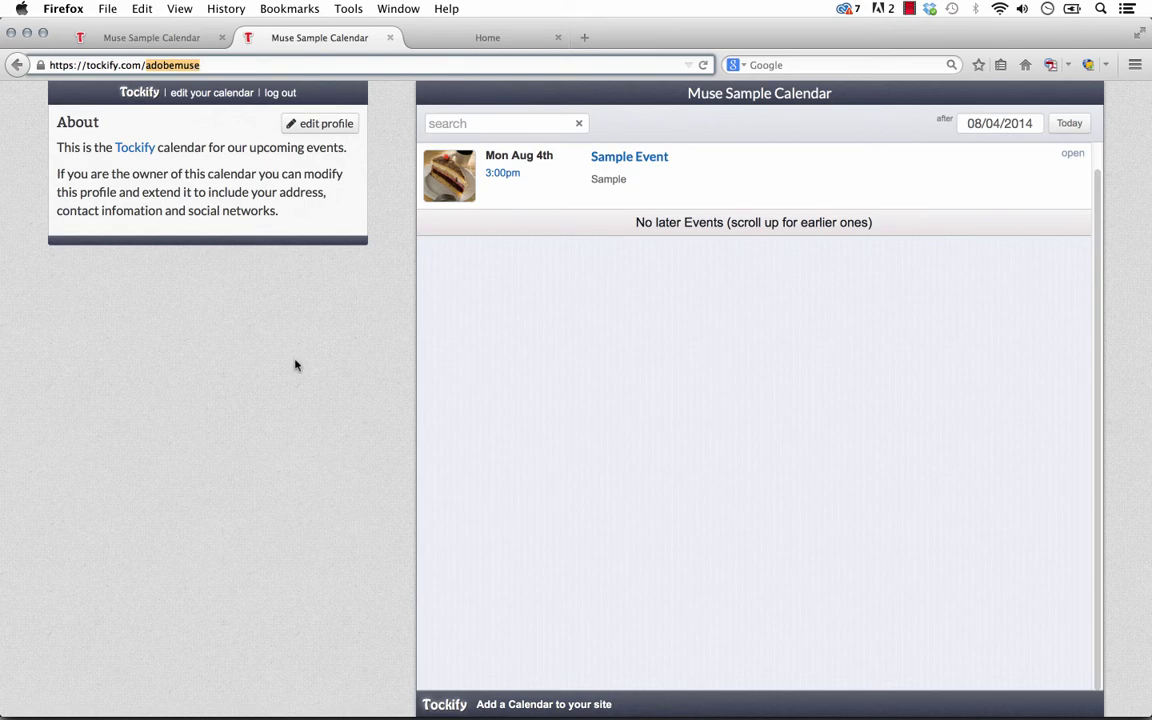
left_click(265, 325)
mouse_move(443, 706)
left_click(481, 690)
Step: Replace the old widget with a new Tockify Event Calendar, shift it slightly left, and open its options
key("Delete")
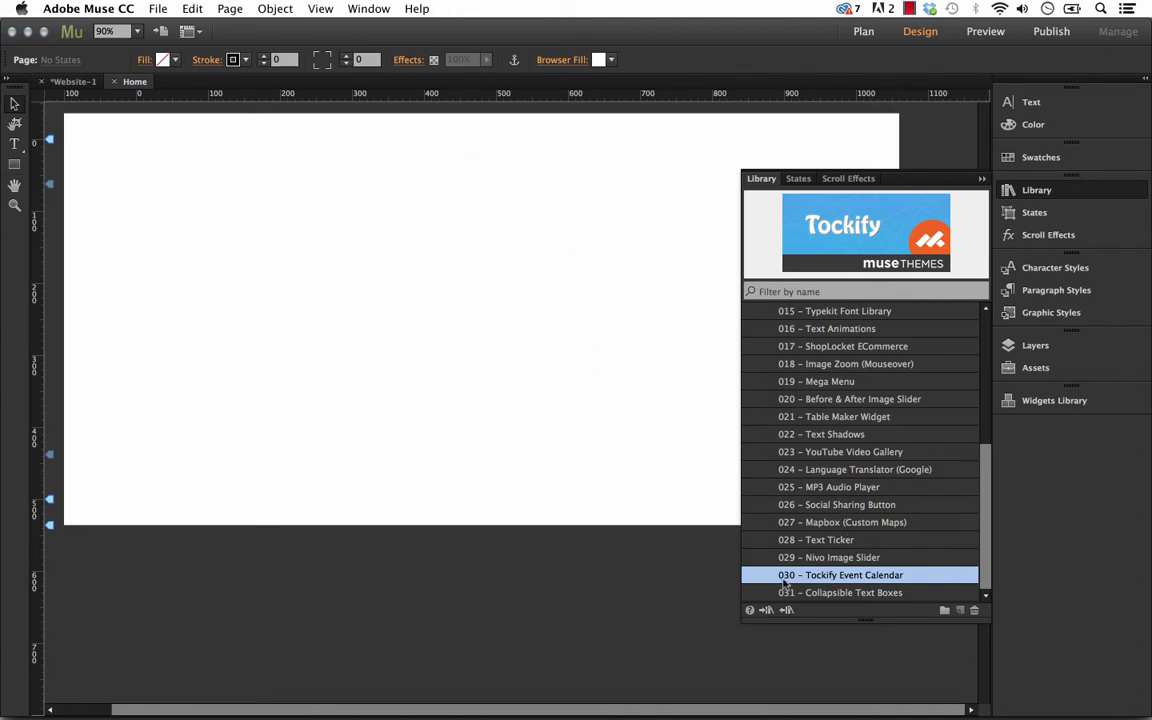
left_click_drag(838, 580, 165, 195)
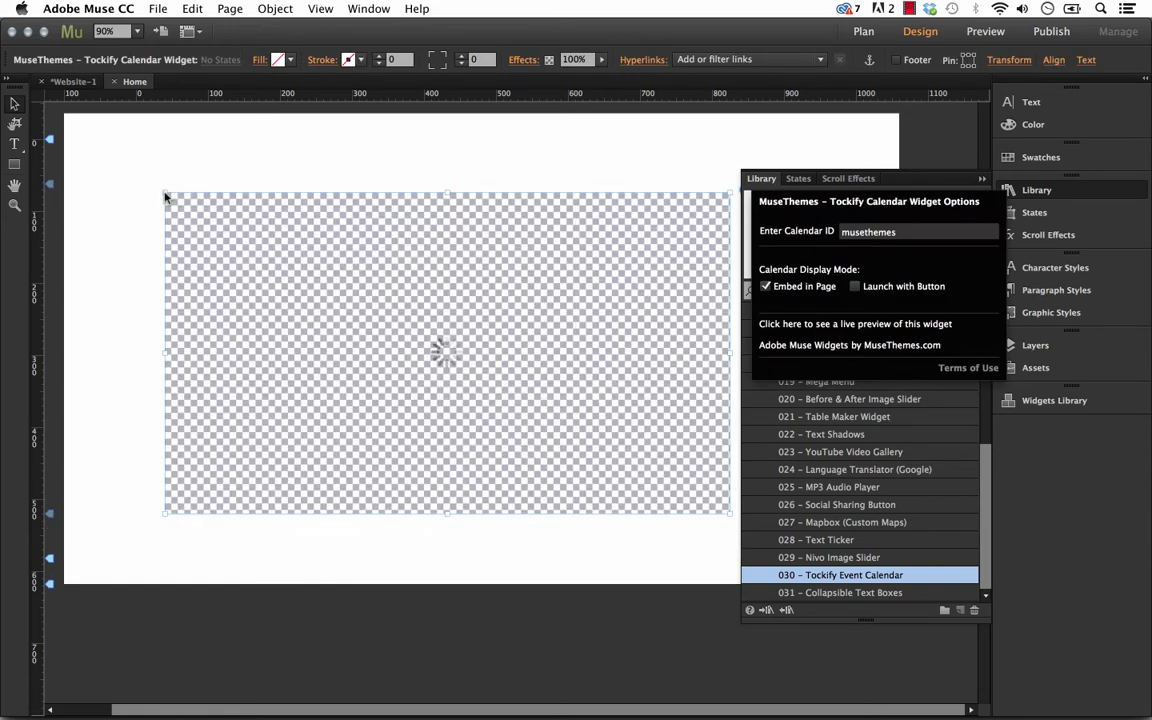
left_click(982, 181)
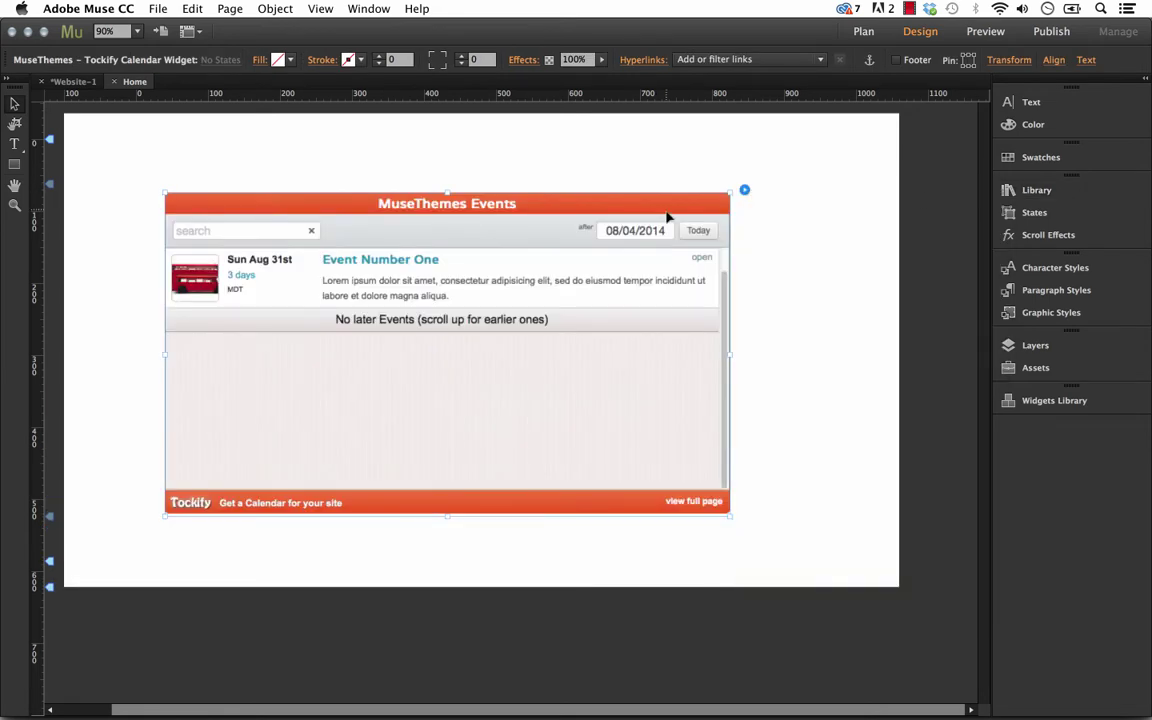
left_click_drag(585, 206, 551, 202)
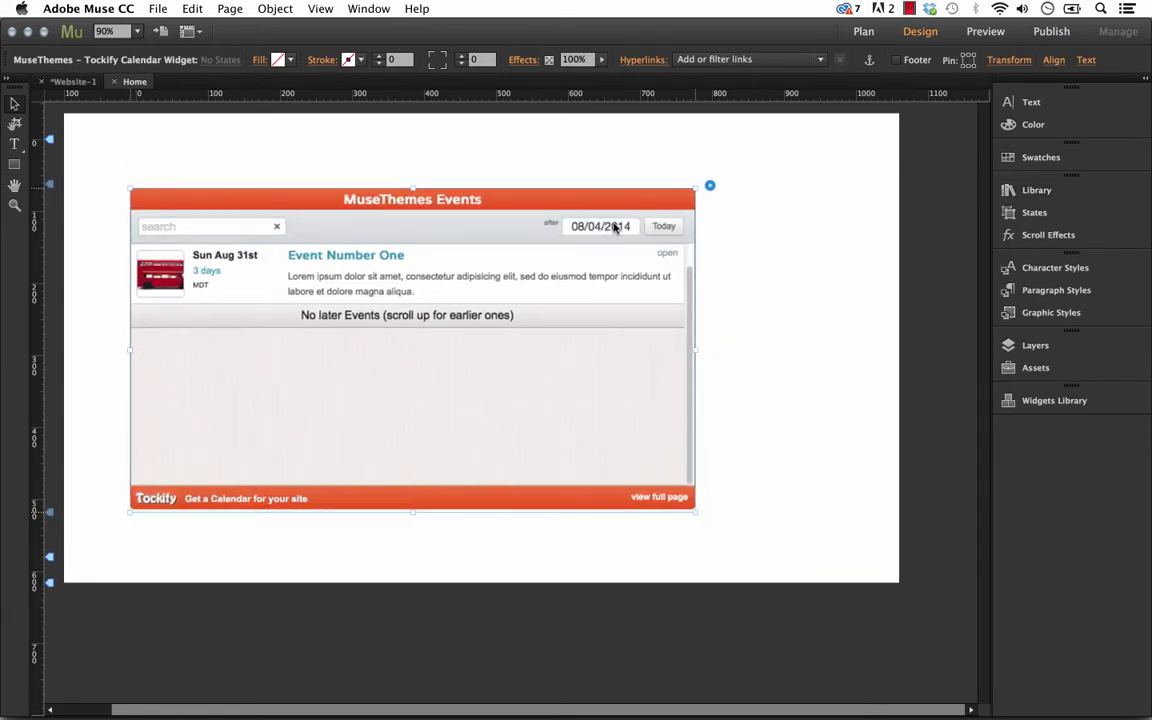
left_click(710, 185)
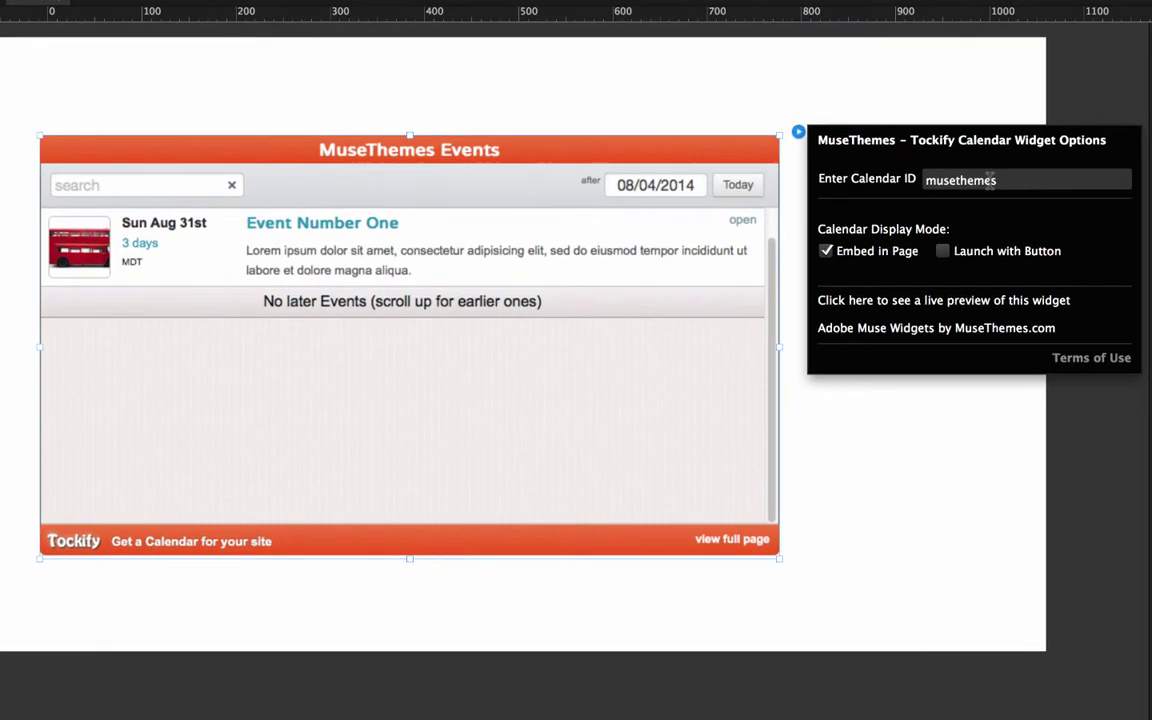
Step: Replace the widget's Calendar ID with AdobeMuse to load the Muse Sample Calendar, then deselect the widget
left_click(865, 222)
double_click(1001, 180)
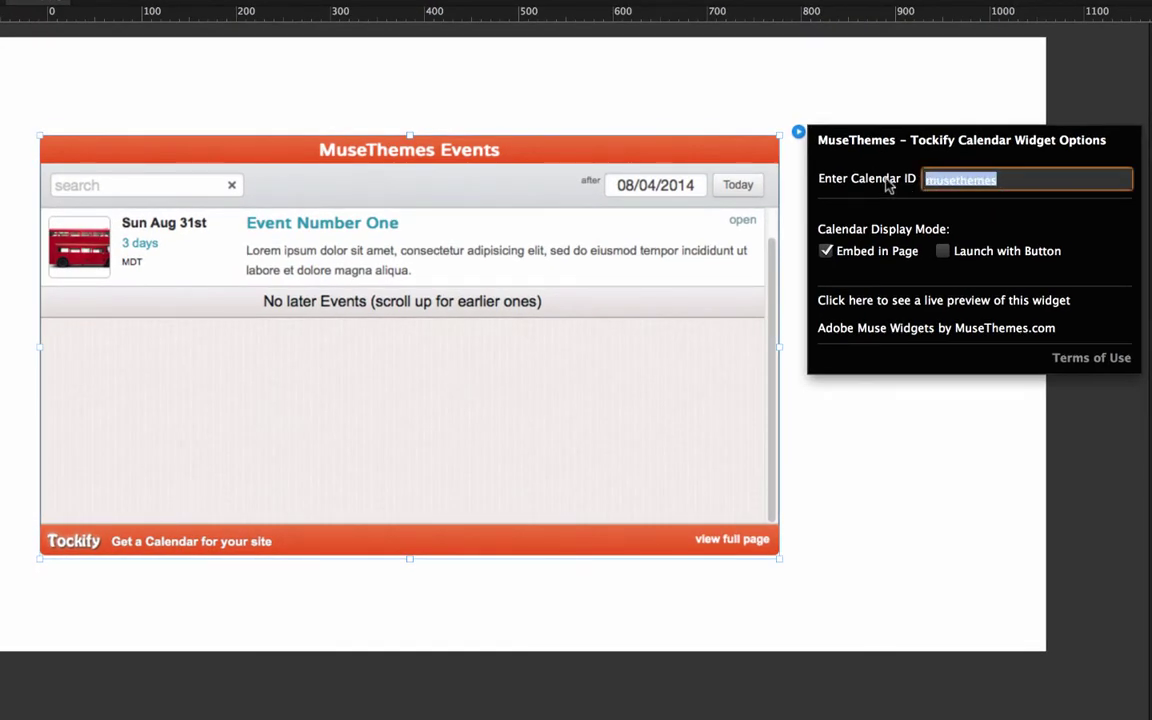
type("AdobeMuse")
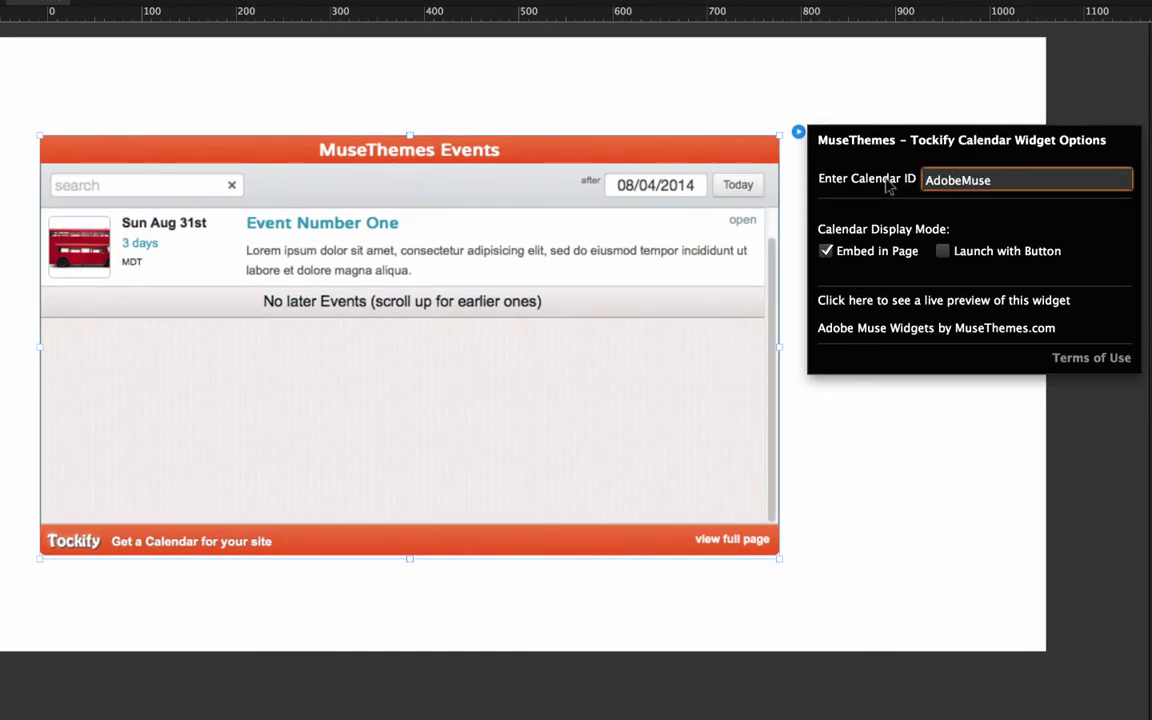
key("Return")
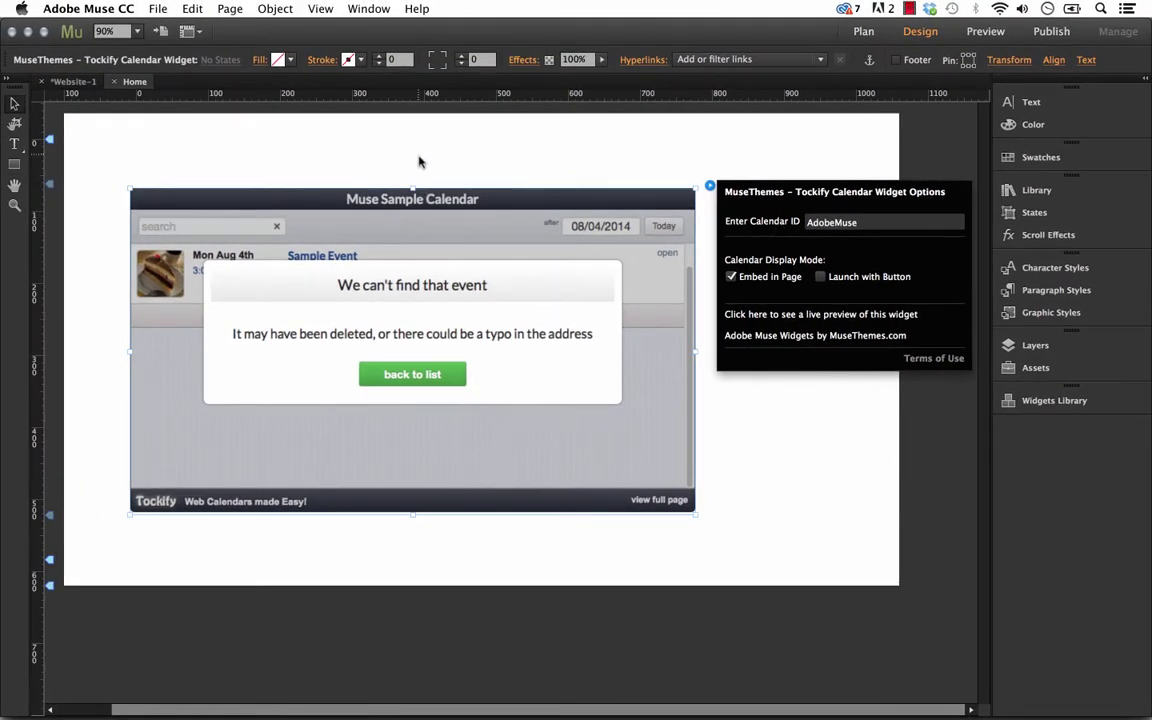
left_click(380, 143)
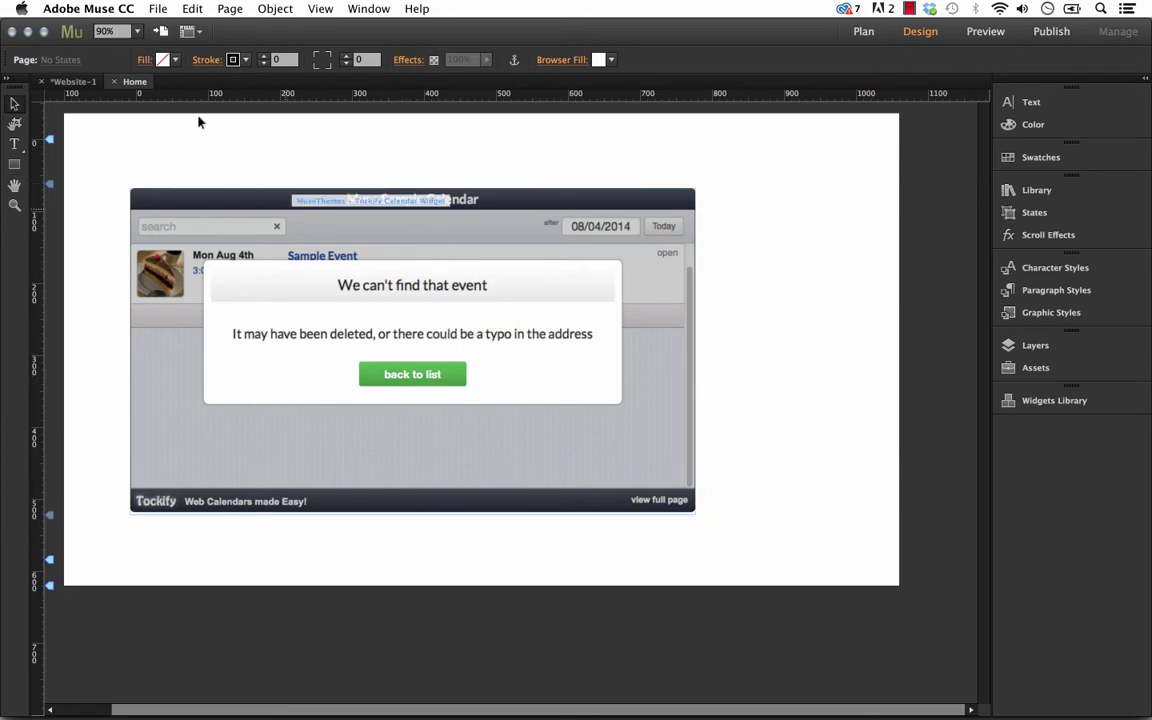
left_click(158, 9)
left_click(232, 184)
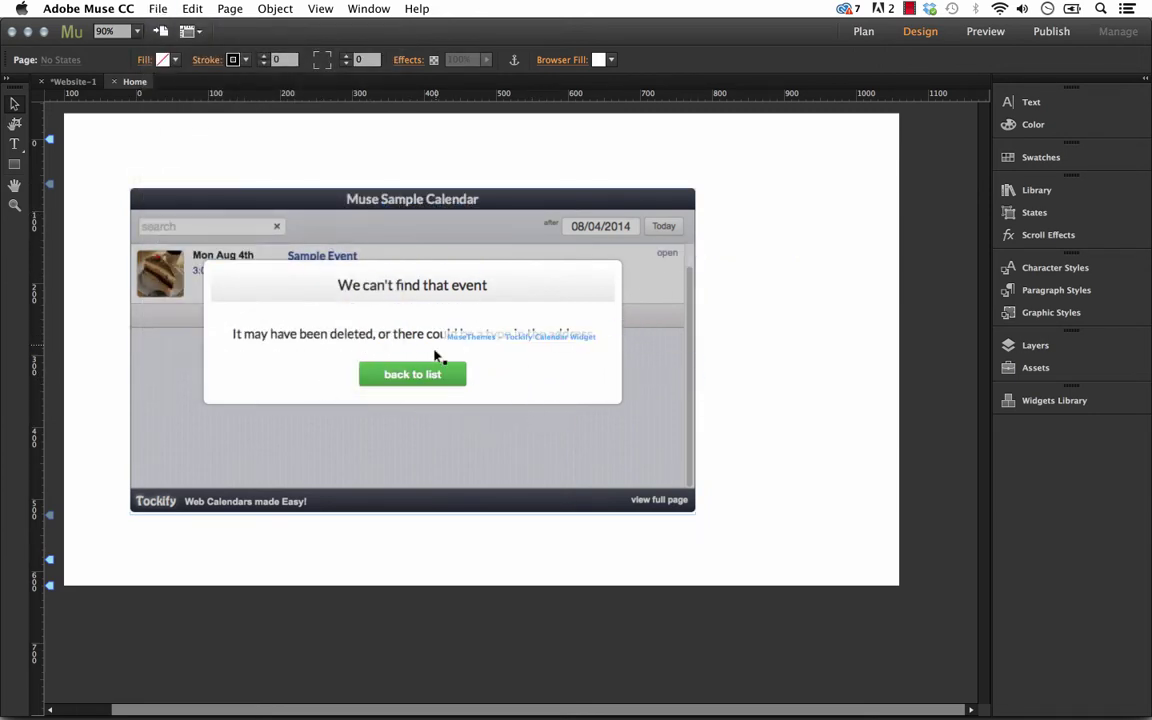
Step: Preview the Home page in Firefox with File > Preview Page in Browser
left_click(155, 9)
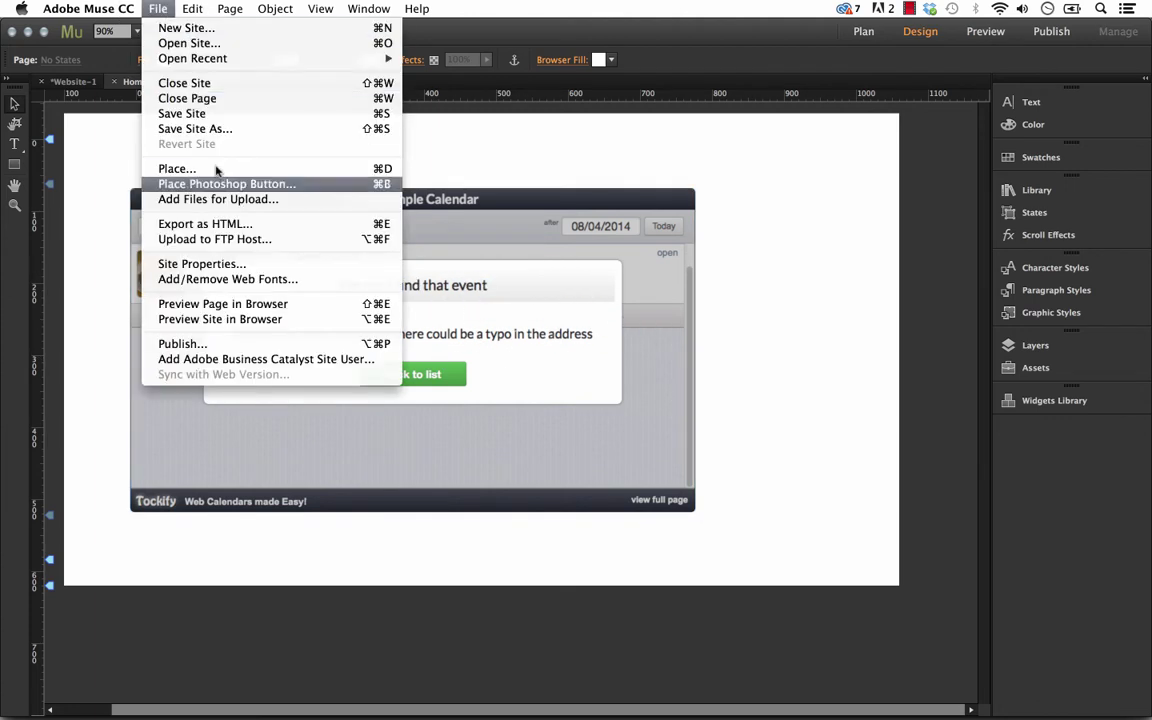
left_click(248, 305)
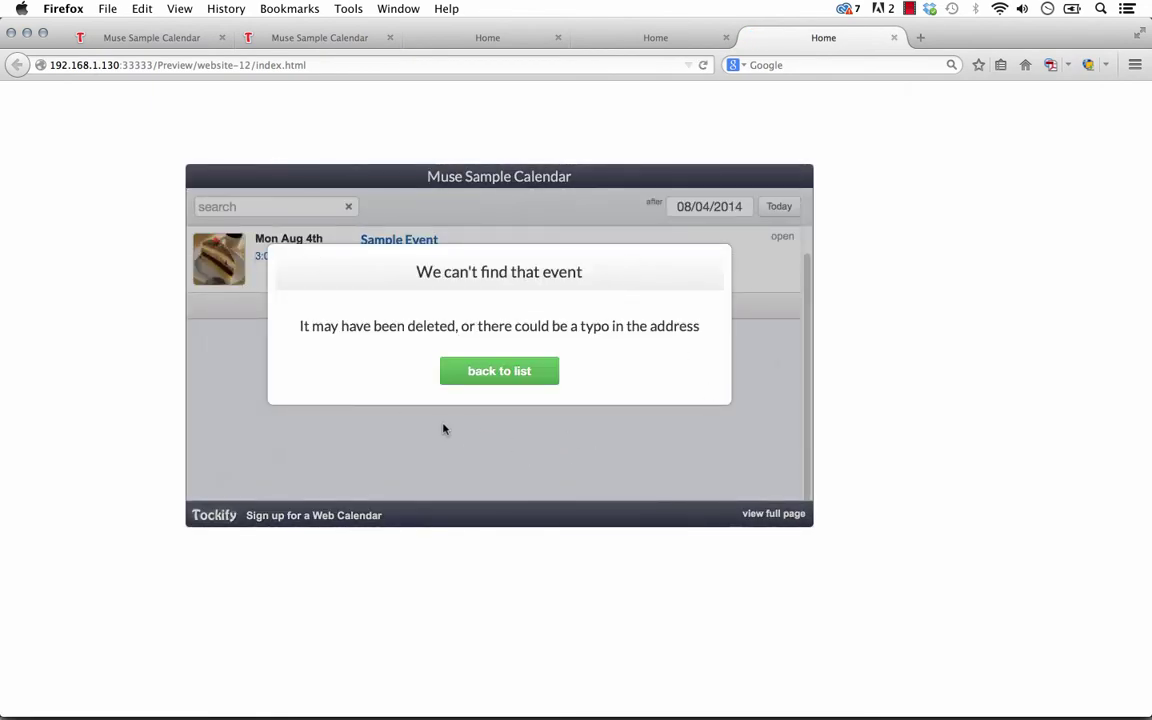
Step: Back in Muse, change the widget's Calendar ID to lowercase adobemuse
mouse_move(432, 714)
left_click(482, 707)
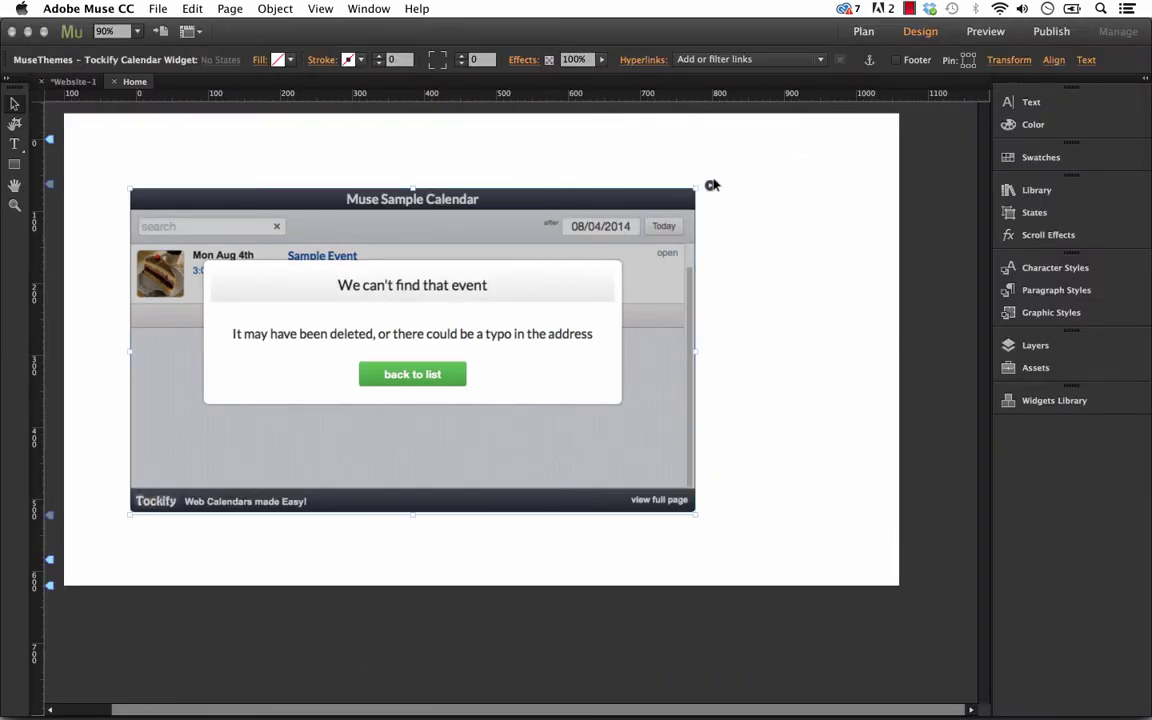
left_click(711, 186)
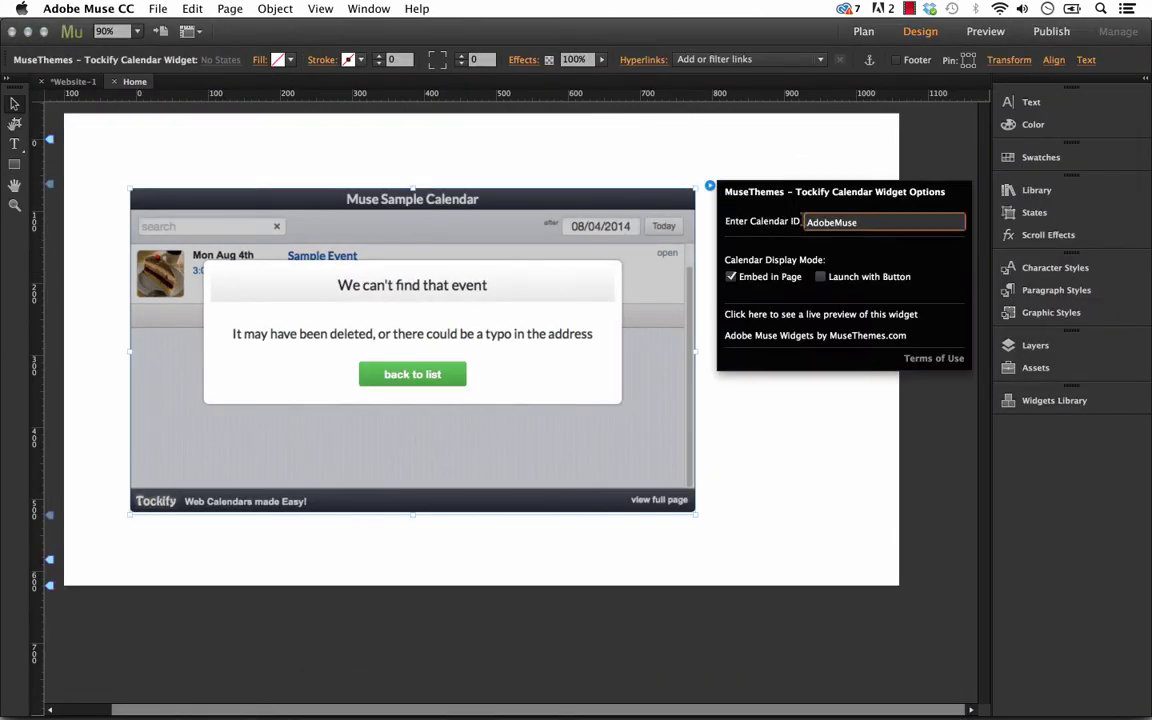
double_click(830, 222)
type("addbemuse")
key("Return")
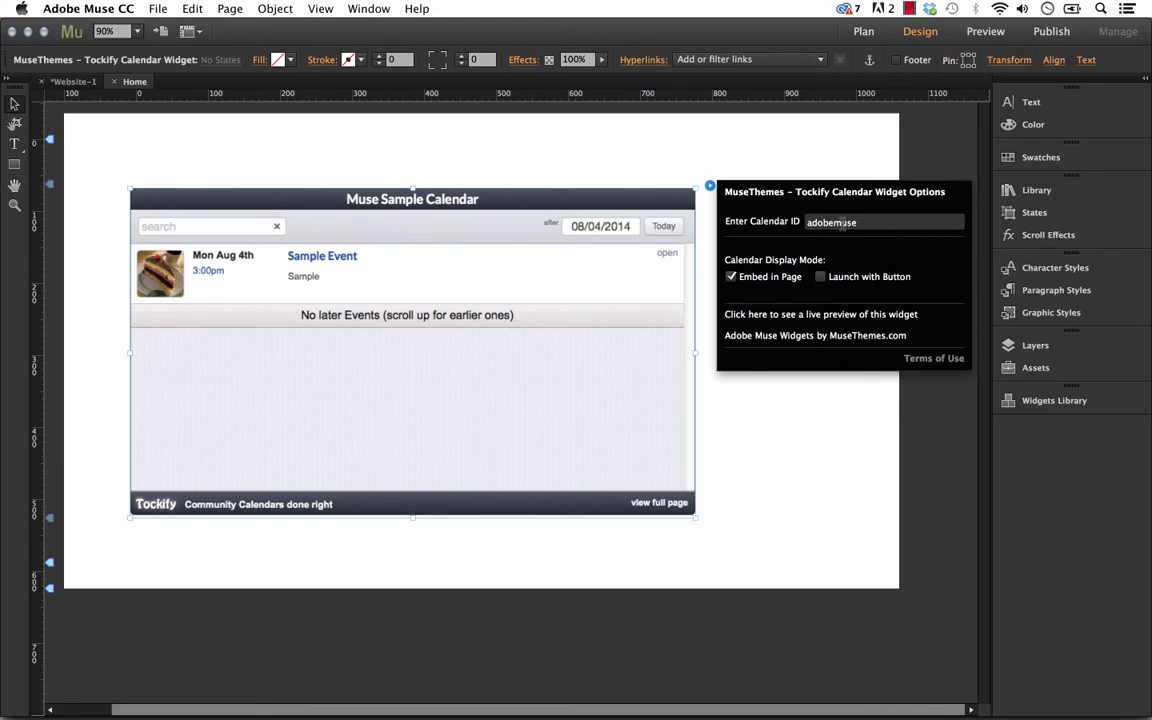
Step: Enlarge the calendar widget to about 980×714, shift it left, and stretch it to full page width
left_click(440, 250)
scroll(474, 262, "down", 1)
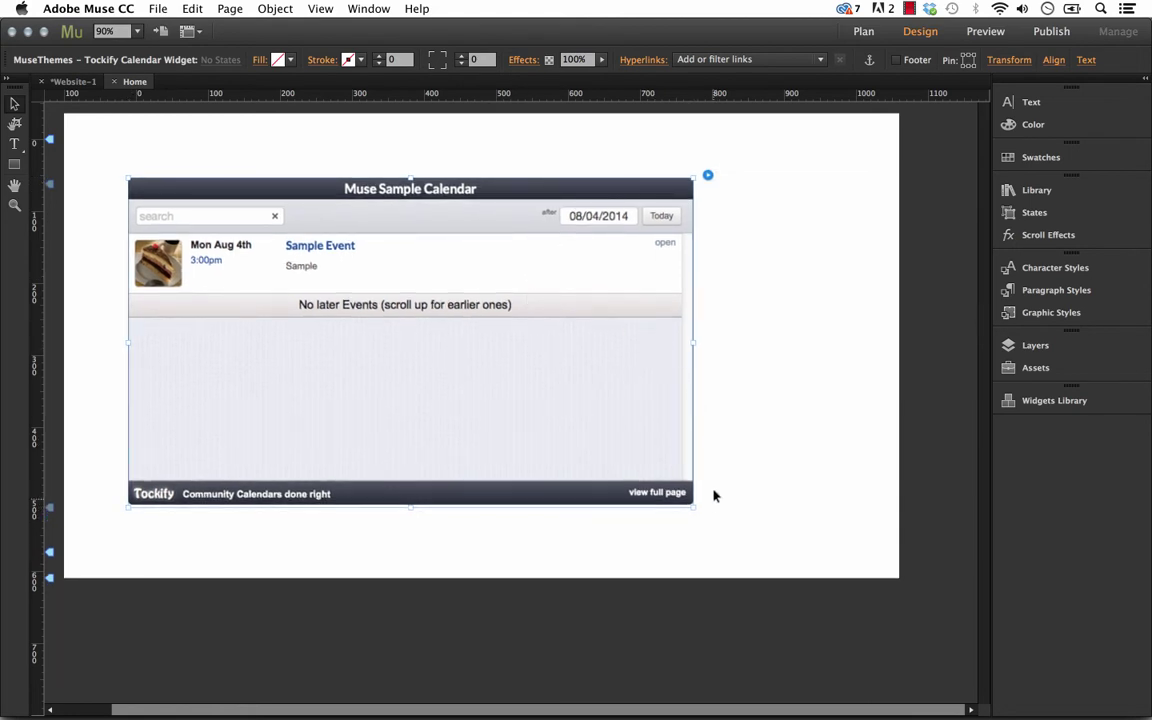
left_click_drag(692, 507, 833, 672)
scroll(648, 422, "up", 2)
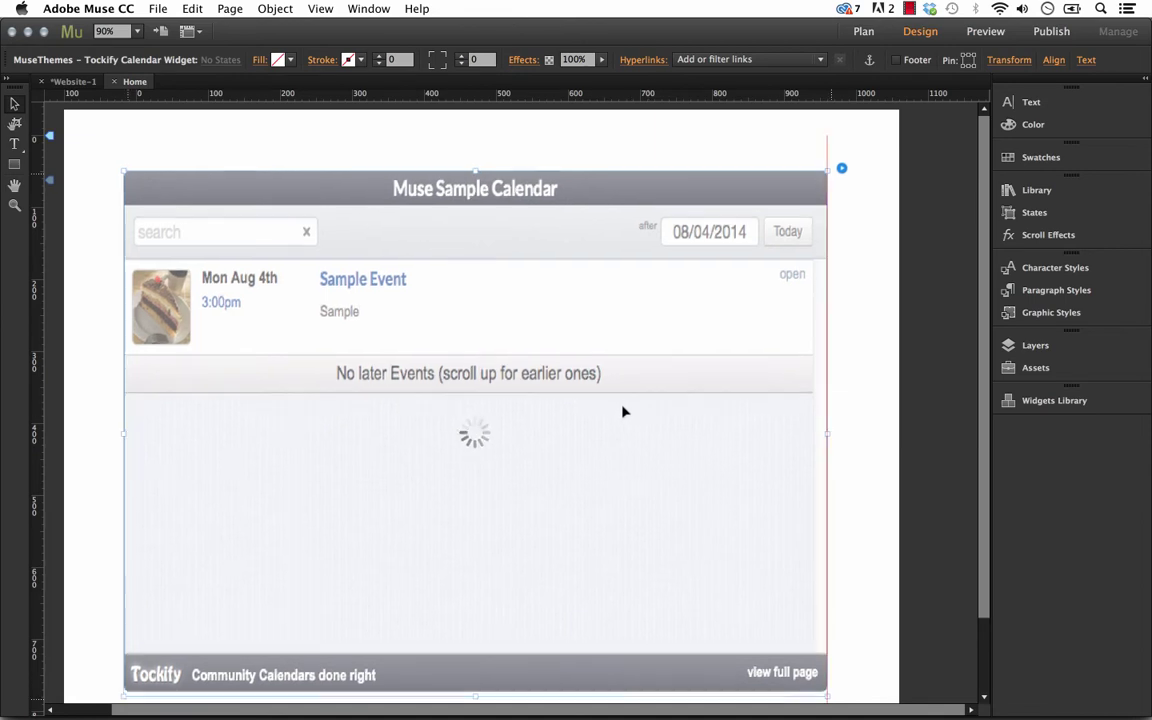
left_click_drag(619, 410, 568, 413)
left_click_drag(771, 432, 897, 420)
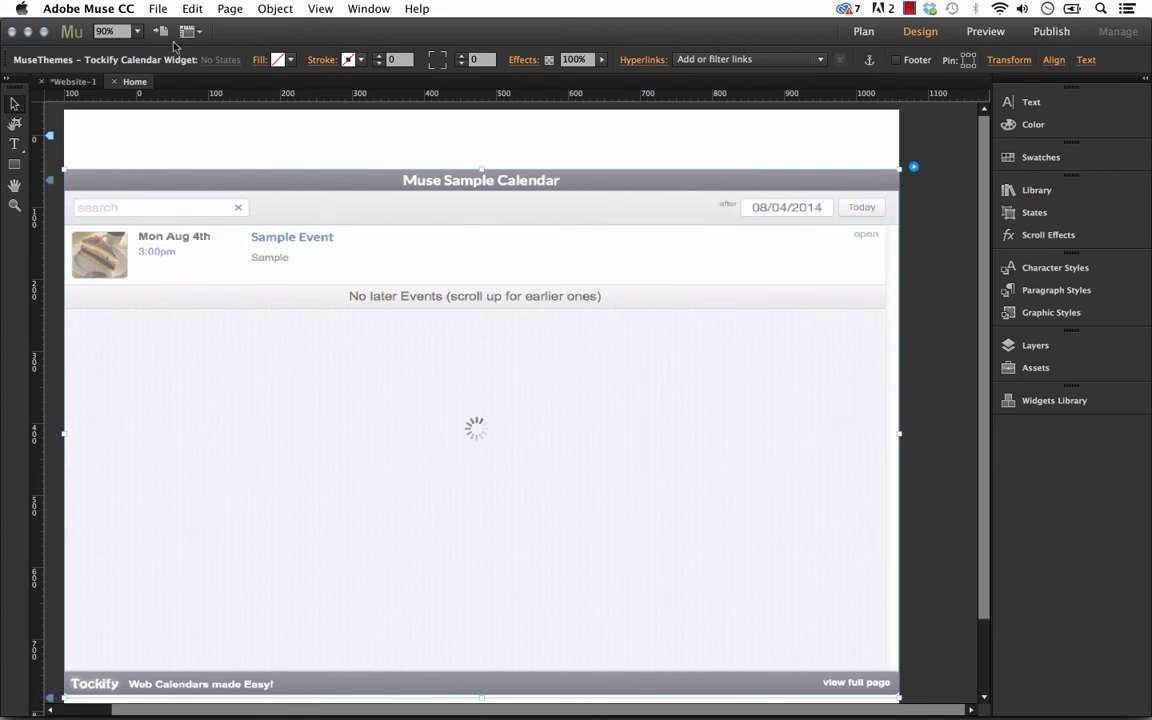
Step: Preview the full-width calendar page in Firefox, then close the preview tab
left_click(160, 8)
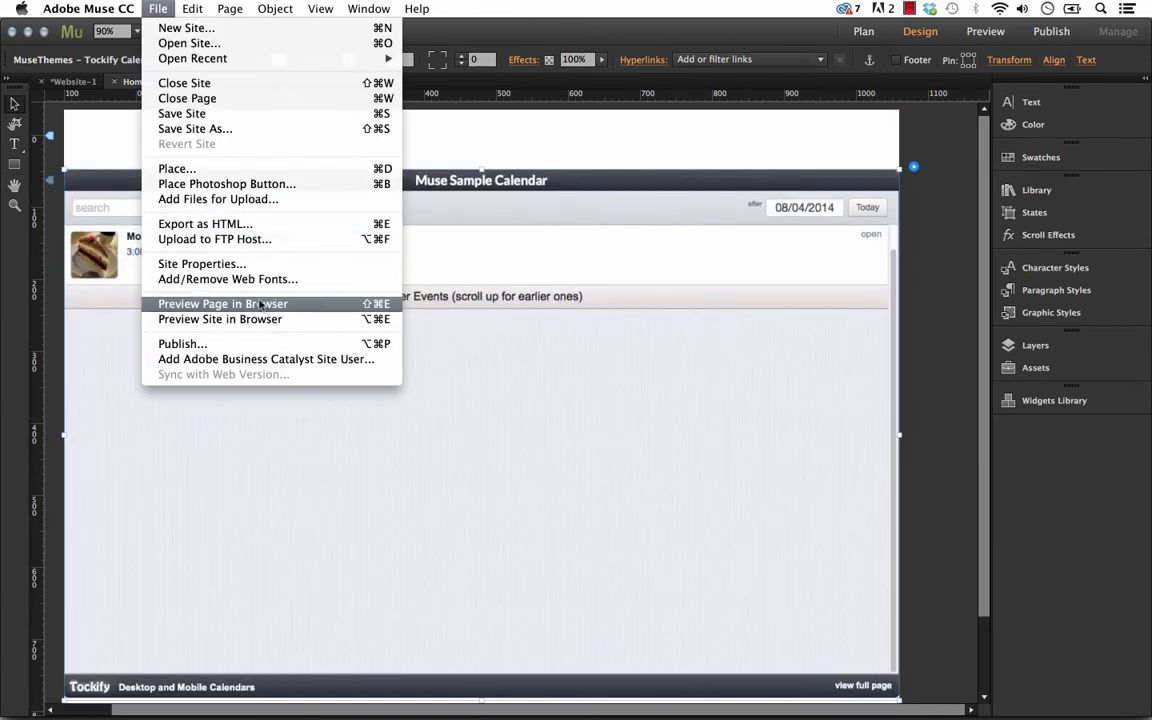
left_click(215, 442)
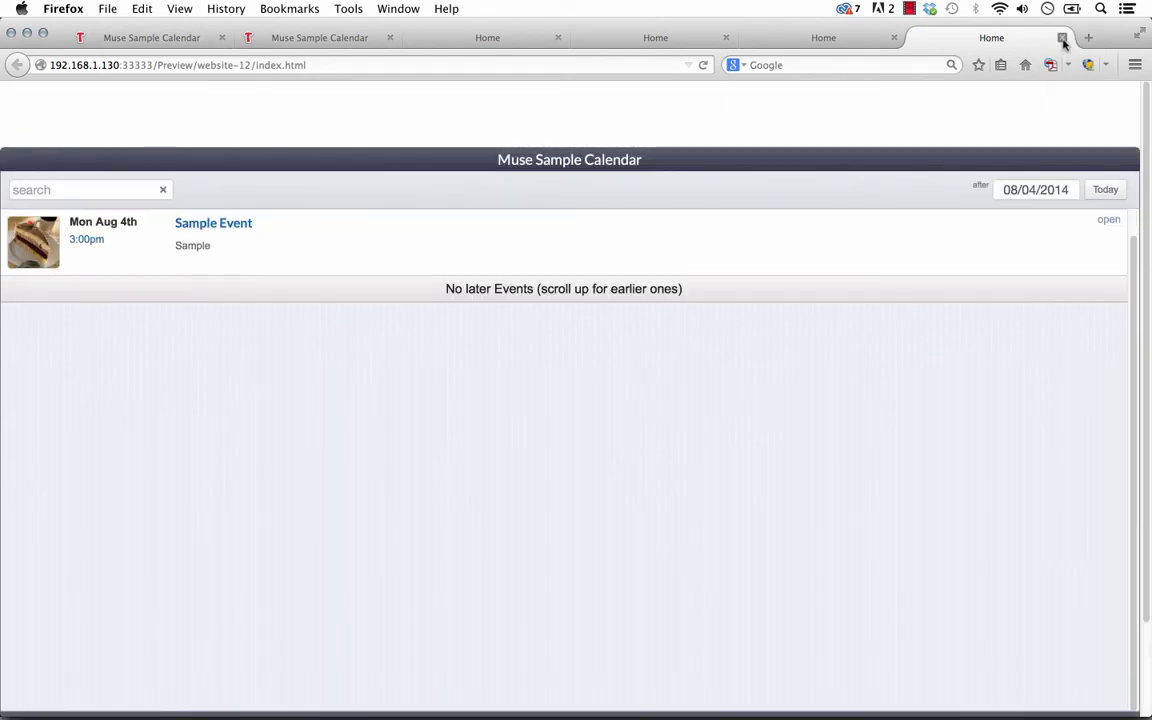
left_click(1063, 38)
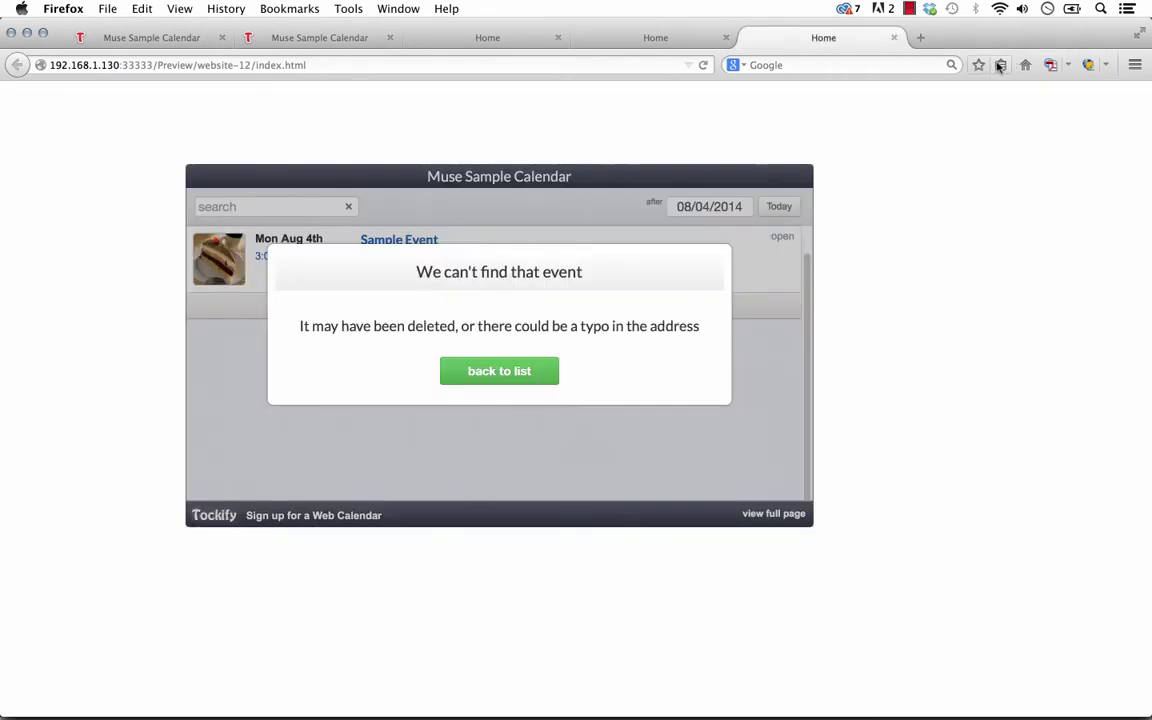
Step: Back in Muse, shorten the calendar widget from the top and narrow it
left_click(481, 705)
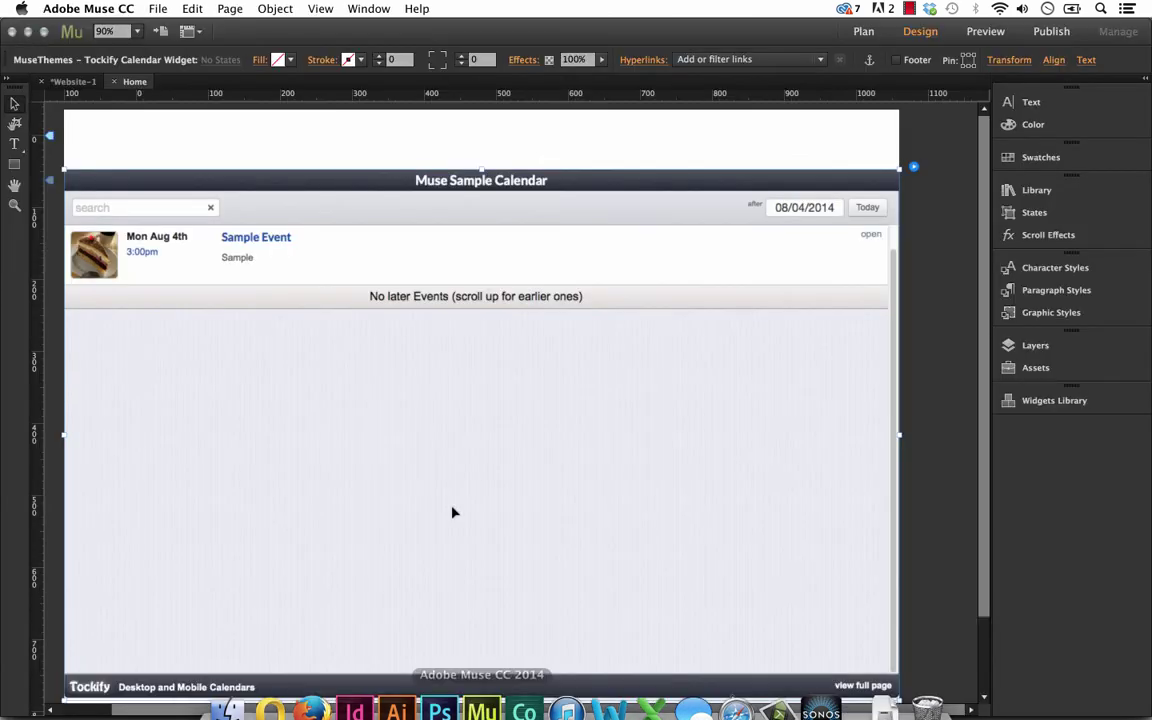
left_click_drag(481, 170, 522, 320)
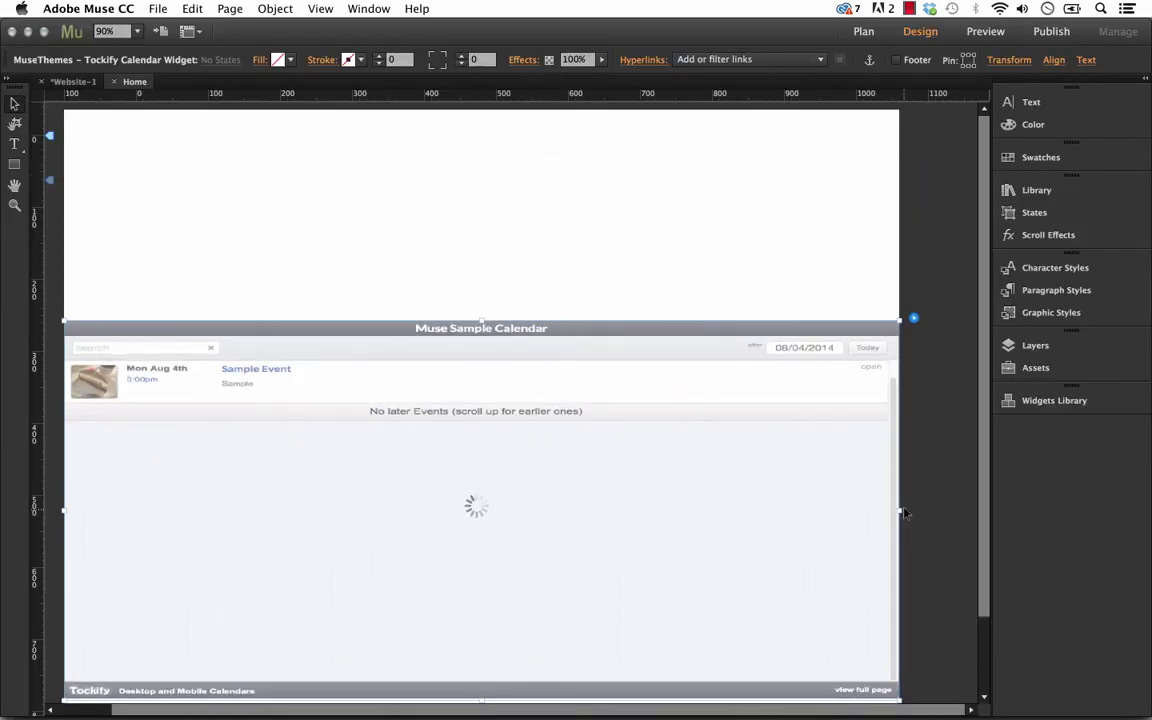
left_click_drag(902, 519, 450, 390)
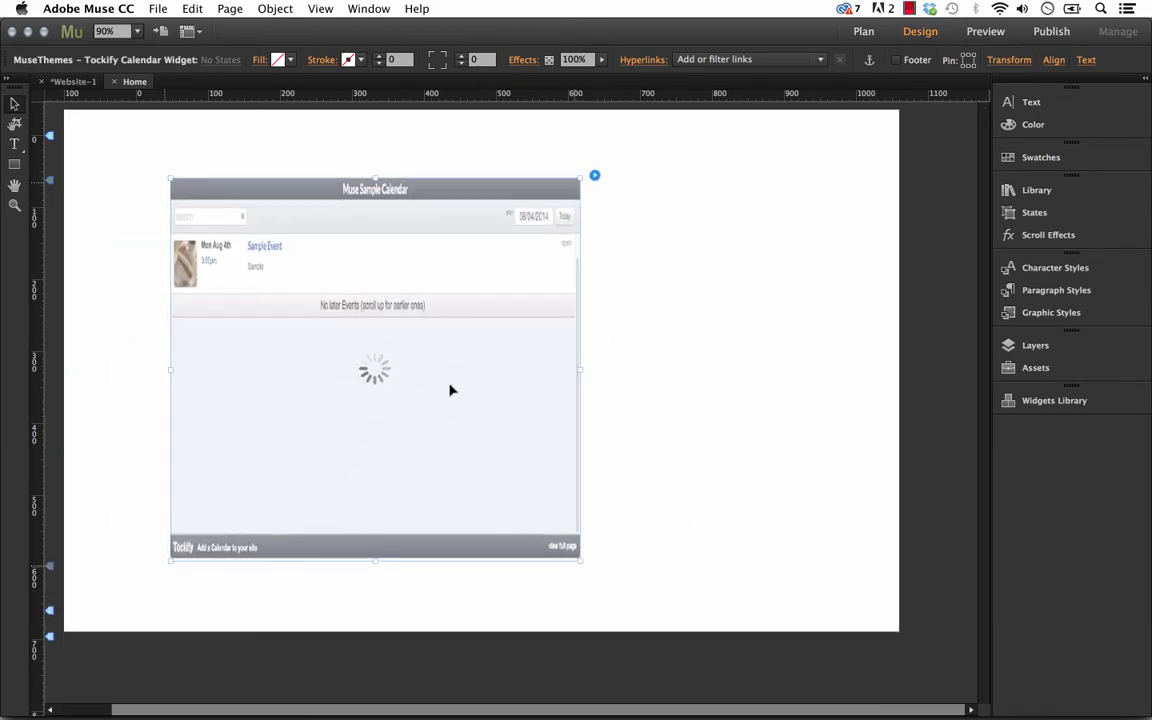
Step: In Widget Options, uncheck Embed in Page and check Launch with Button
left_click(594, 175)
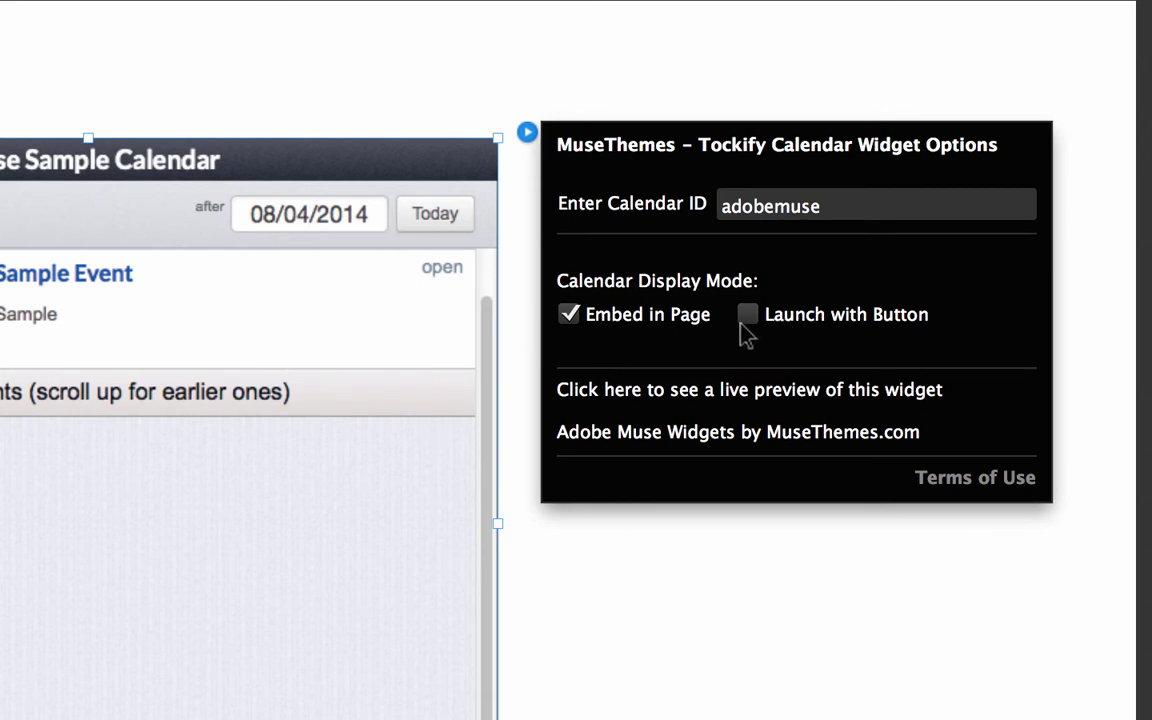
left_click(572, 318)
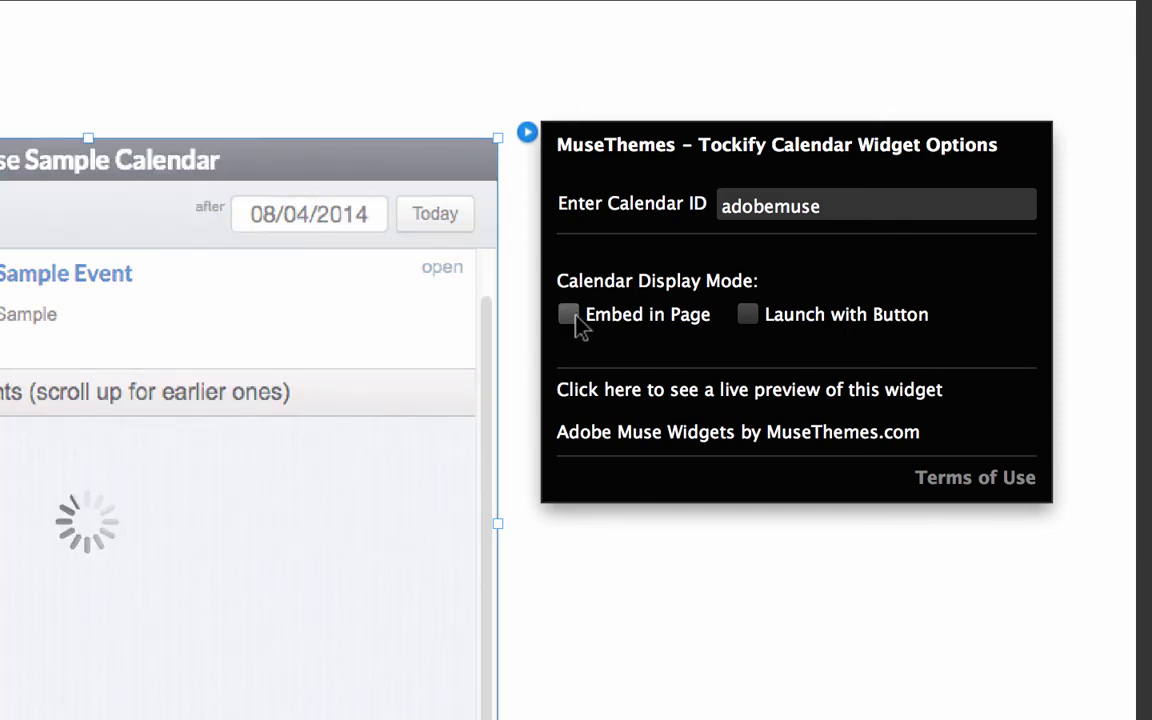
left_click(748, 316)
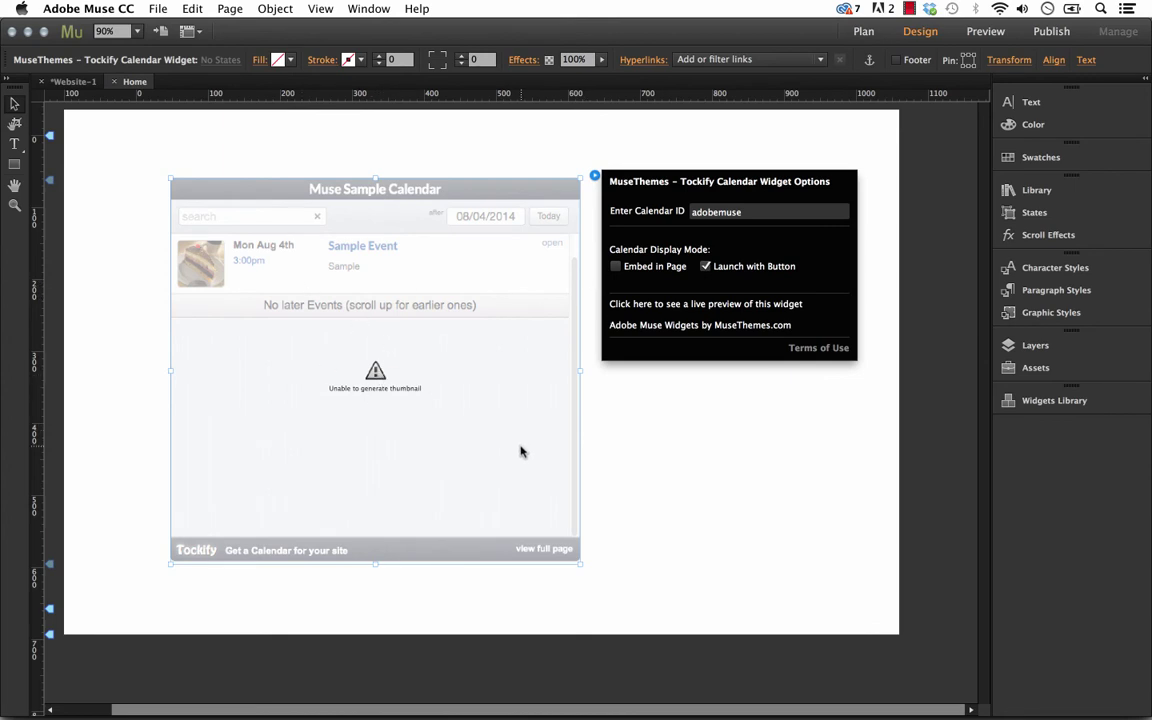
left_click(560, 530)
Step: Shrink the widget to about 254×246 and nudge it toward the top left
left_click_drag(580, 565, 324, 319)
left_click_drag(275, 273, 252, 278)
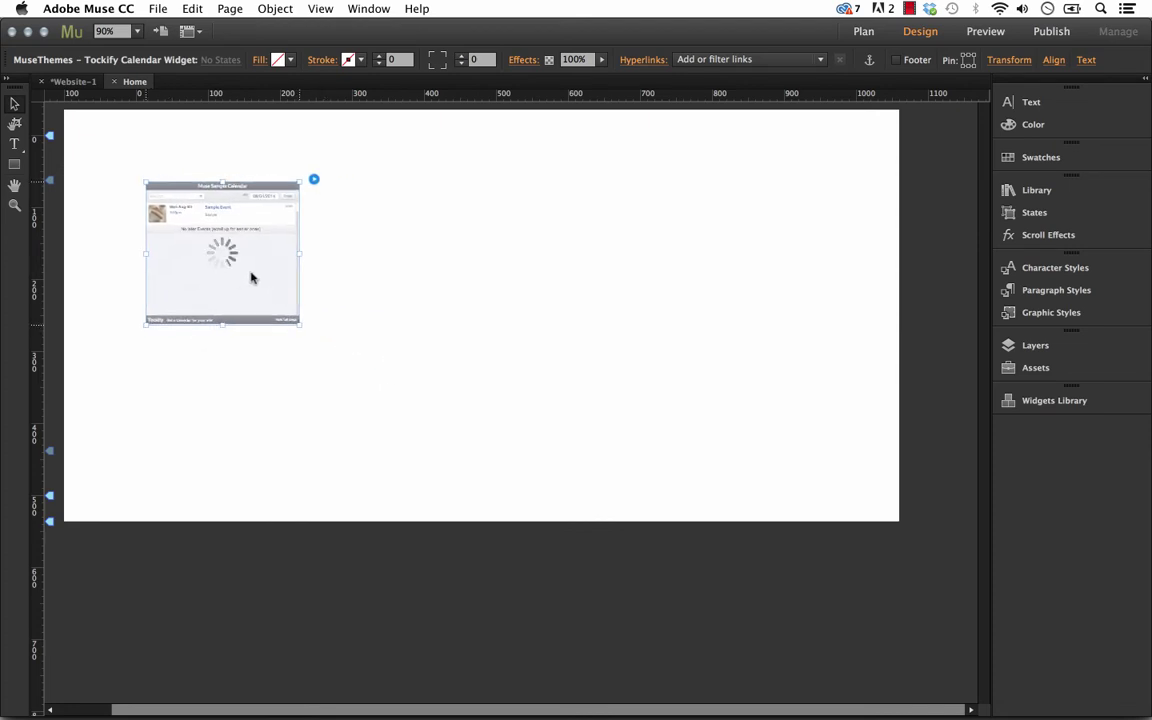
left_click(170, 136)
Step: Preview the page in Firefox, open the calendar lightbox, then close it
left_click(158, 9)
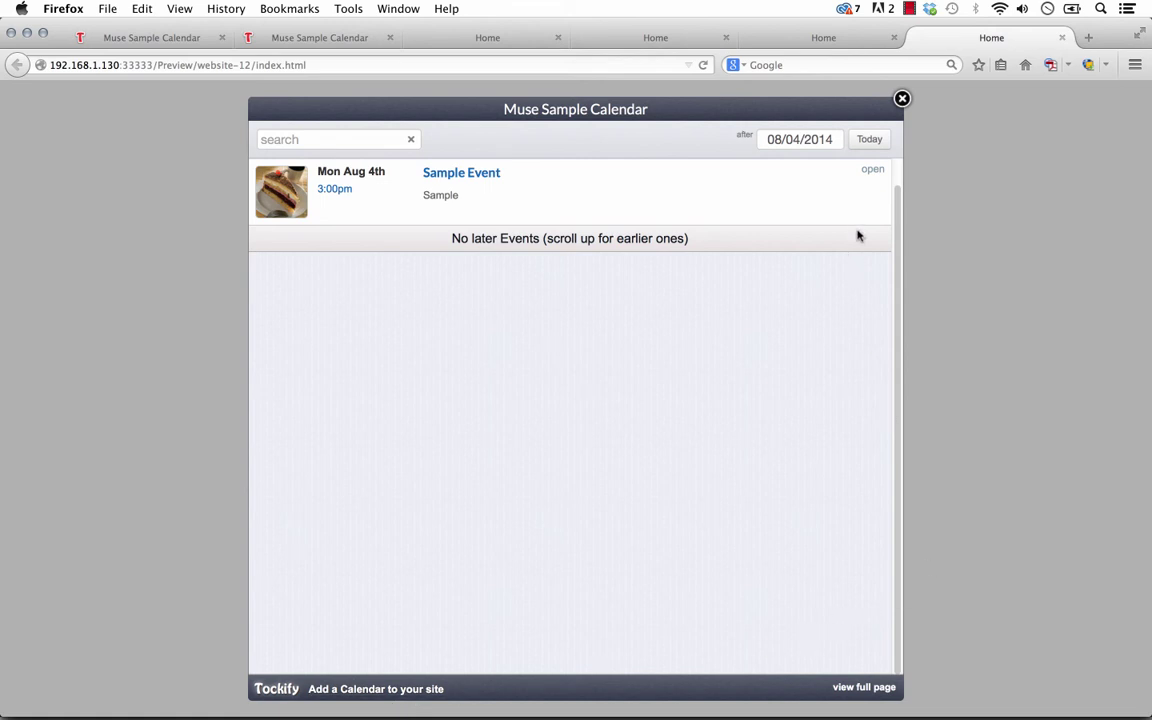
left_click(902, 99)
Step: Back in Muse, move the calendar widget toward the page centre
left_click(483, 689)
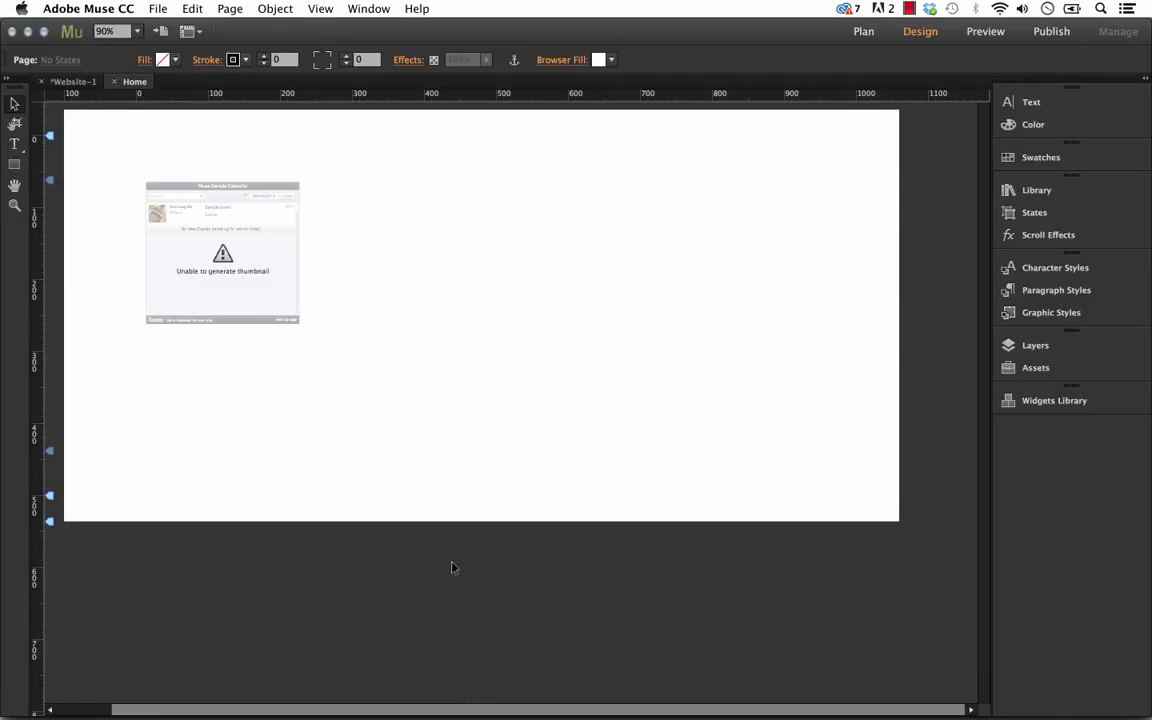
left_click_drag(166, 221, 401, 253)
left_click(197, 210)
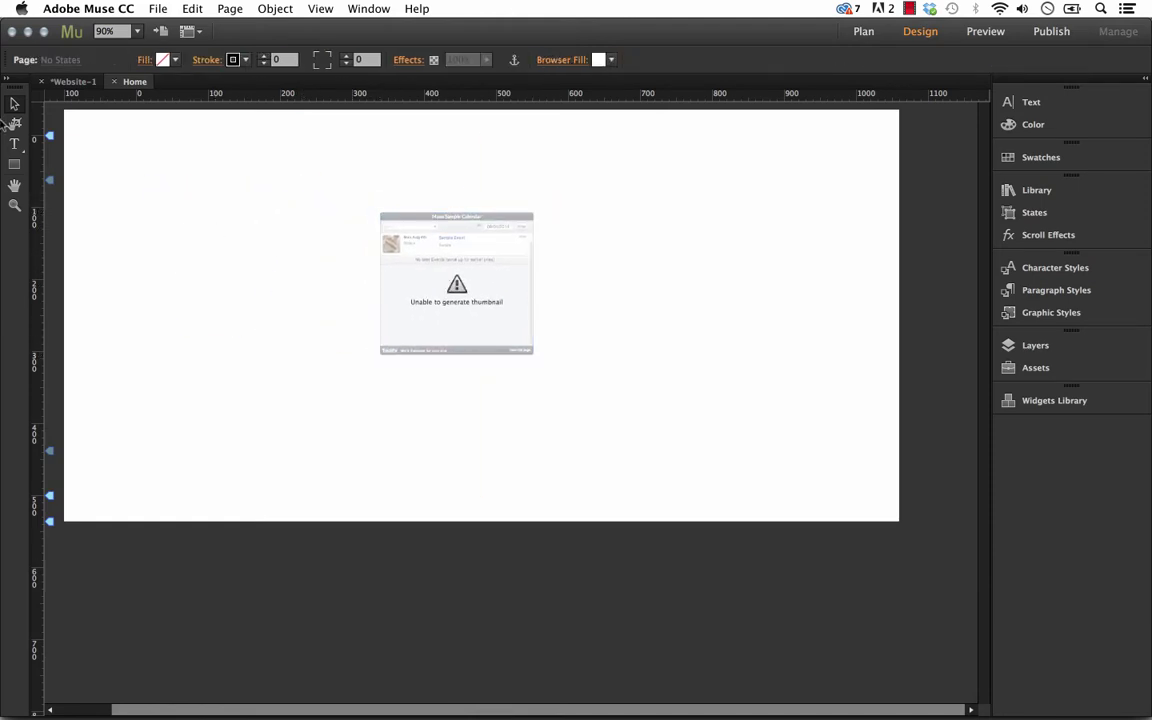
Step: Draw a tall rectangle at the top left with black fill, no stroke and corner radius 10
left_click(14, 165)
left_click_drag(111, 160, 202, 335)
left_click(163, 59)
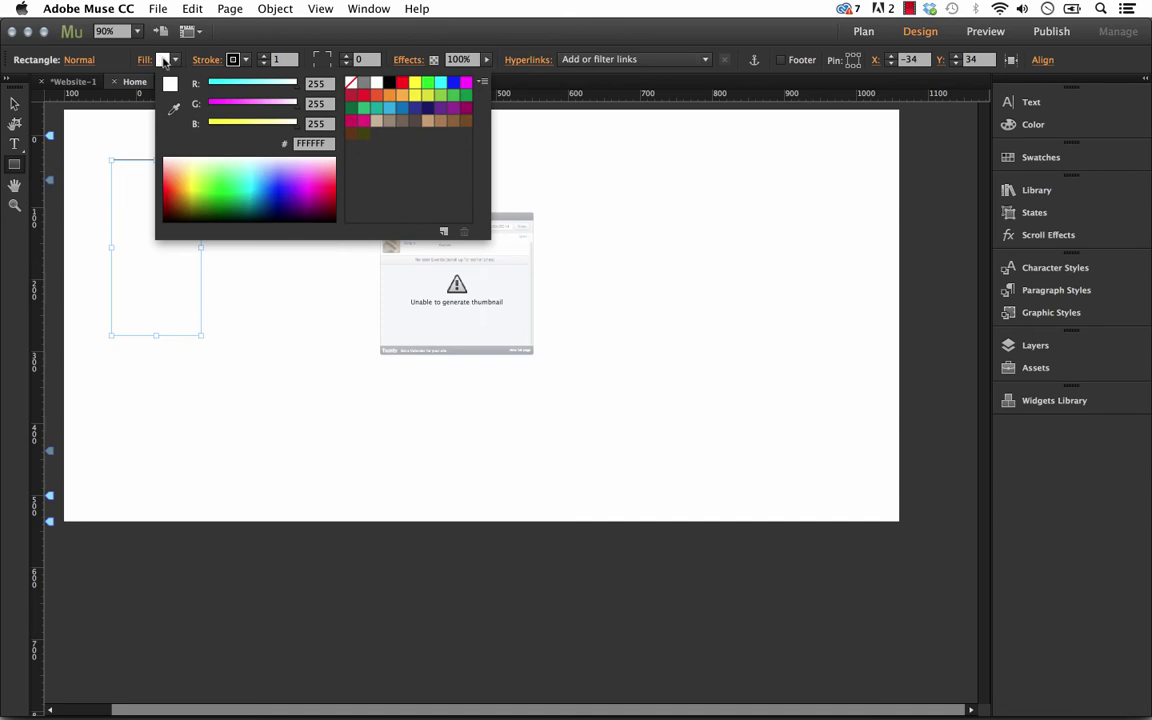
left_click(390, 86)
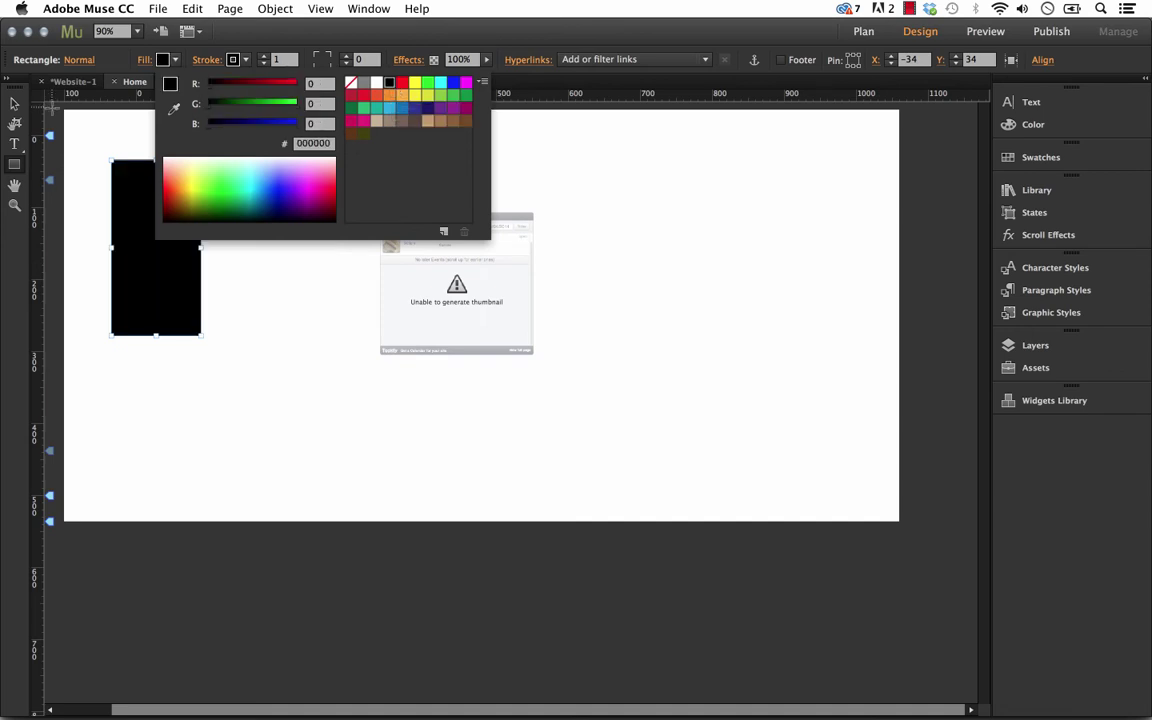
left_click(233, 59)
left_click(423, 83)
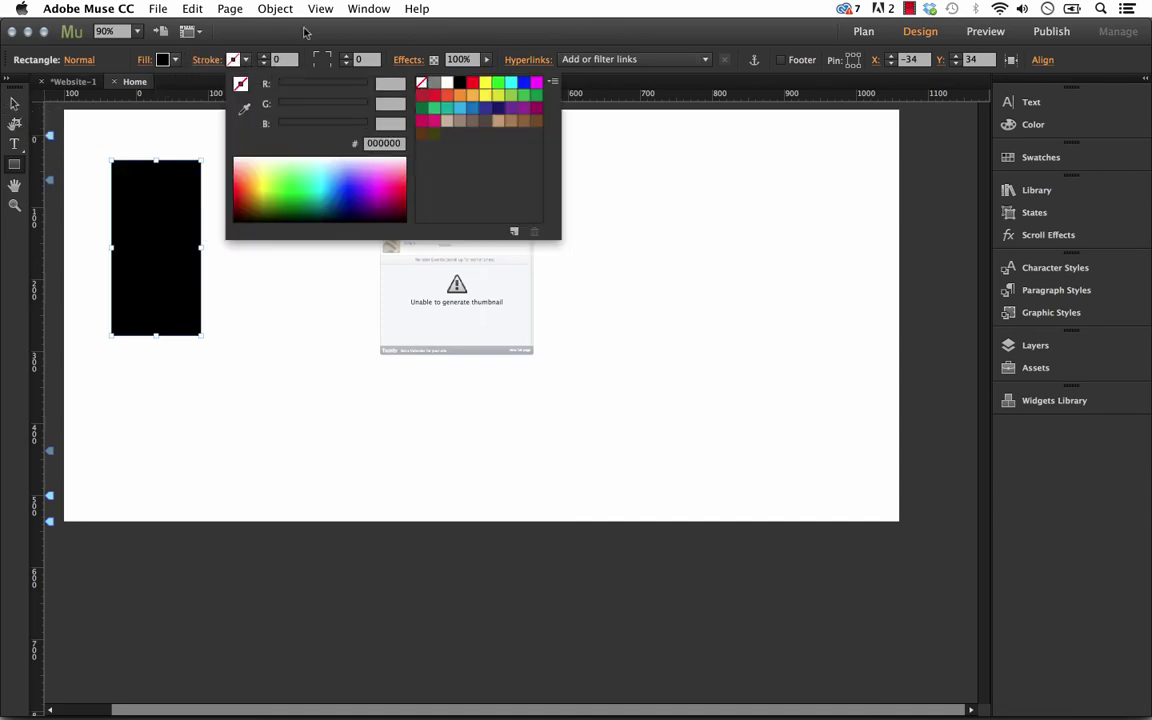
left_click(321, 59)
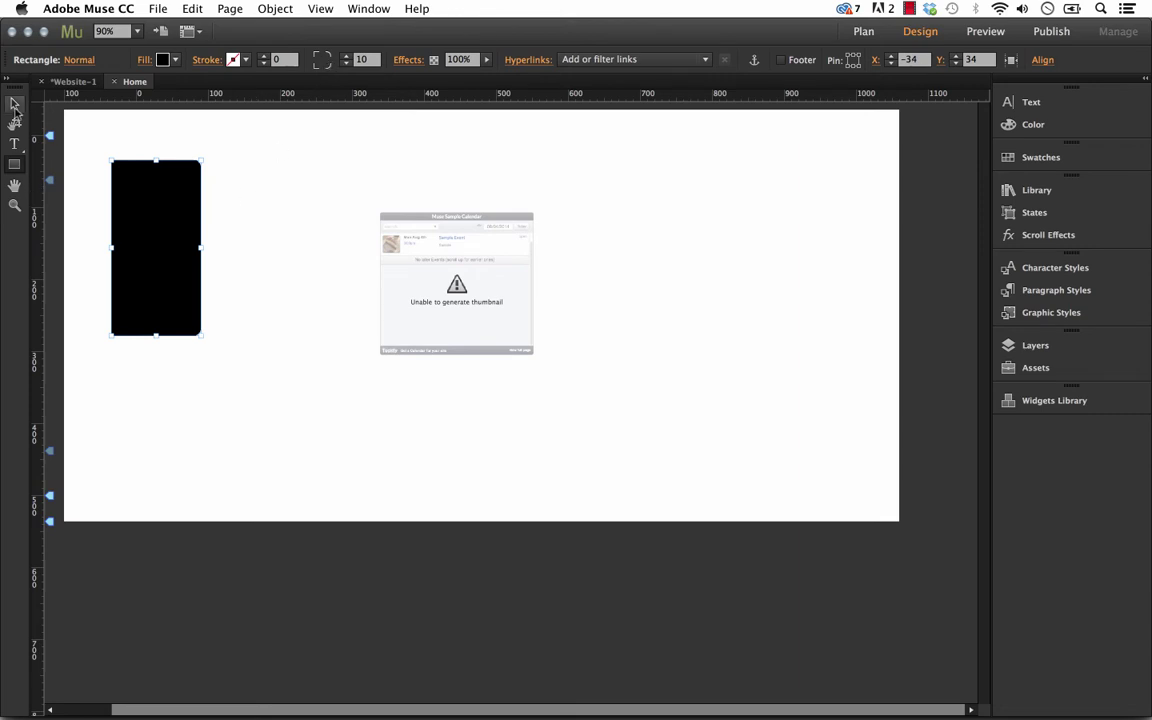
Step: Push the black rectangle against the page's left edge, narrow it, and draw a text frame below
left_click(14, 104)
left_click_drag(143, 188, 98, 176)
left_click_drag(153, 237, 136, 237)
left_click(210, 200)
left_click(14, 145)
left_click_drag(103, 452, 330, 464)
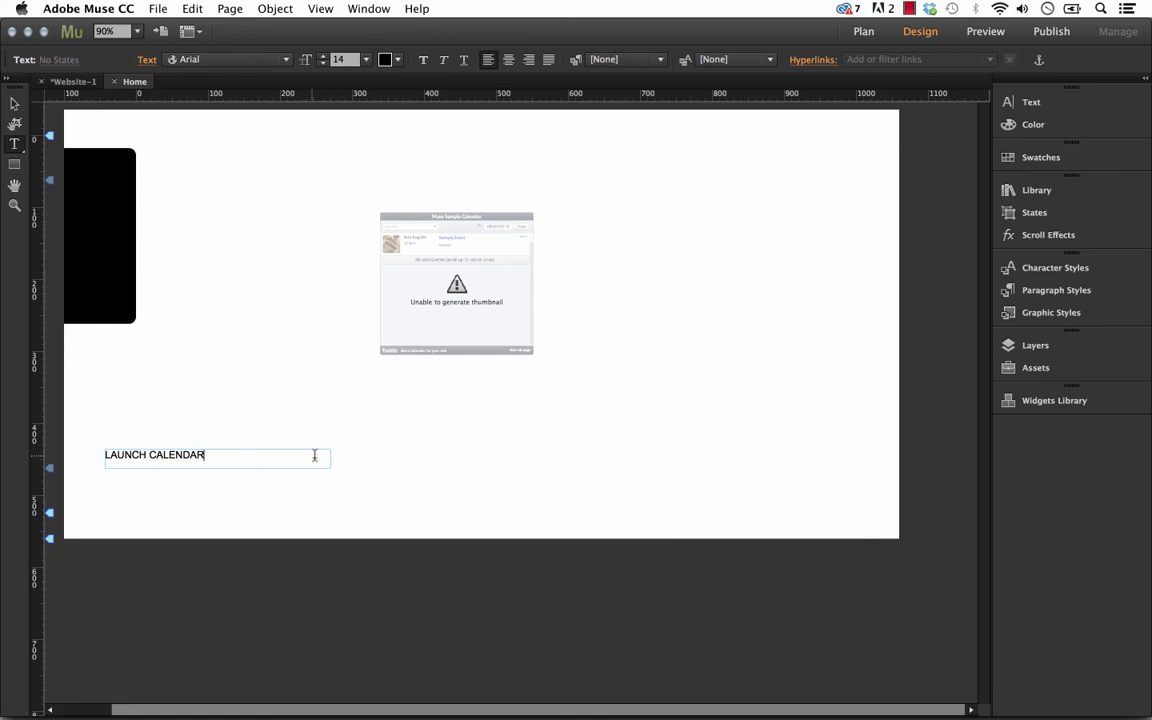
Step: Make the LAUNCH CALENDAR text white and set it in Montserrat
key("super+a")
left_click(397, 60)
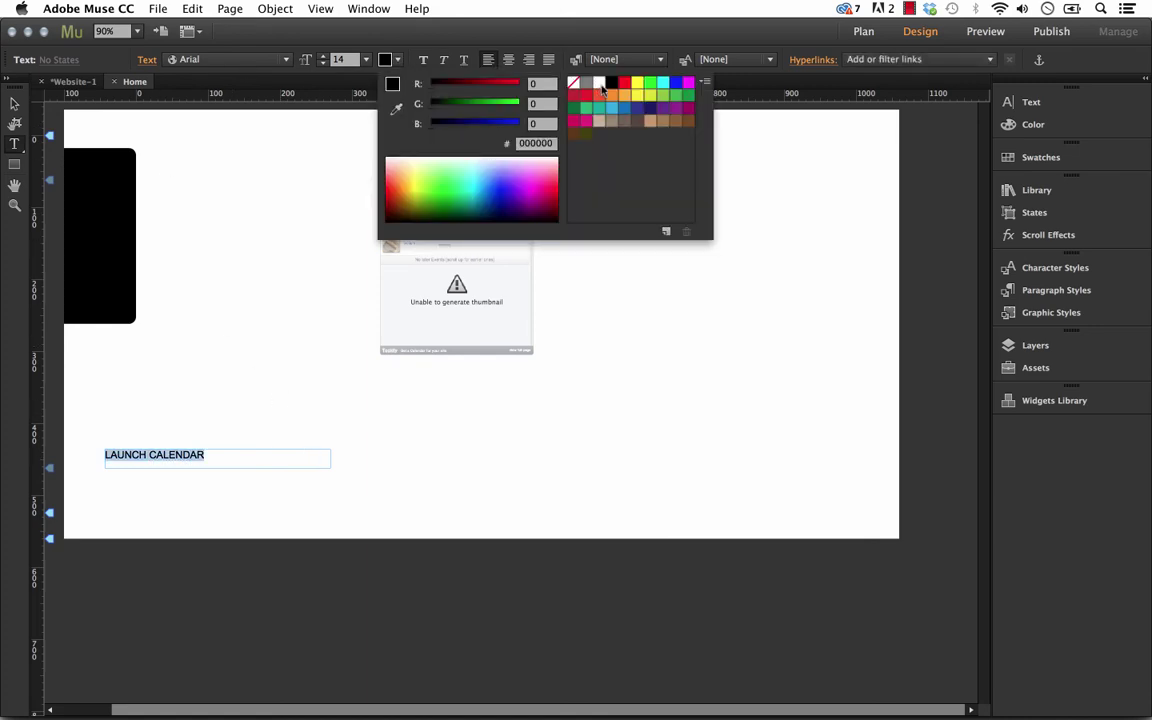
left_click(600, 84)
left_click(280, 59)
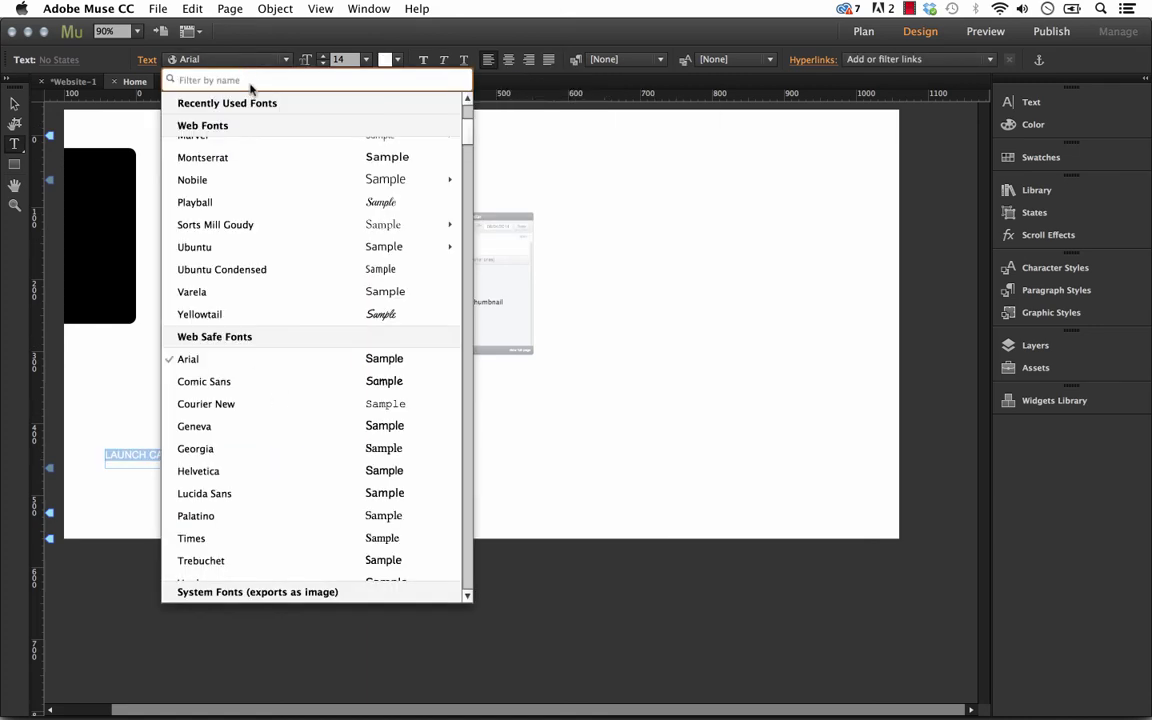
left_click(249, 160)
Step: Rotate the text frame -90° to run vertically and place it on the black rectangle
left_click(14, 104)
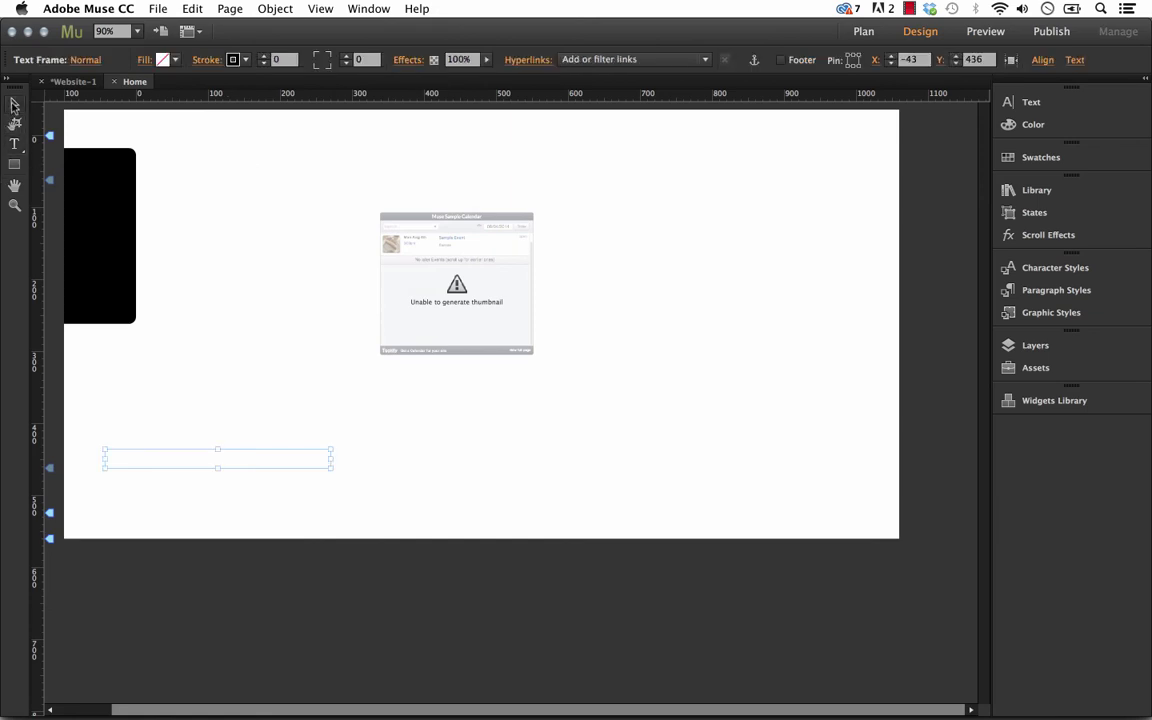
left_click_drag(338, 441, 218, 506)
left_click_drag(216, 396, 107, 234)
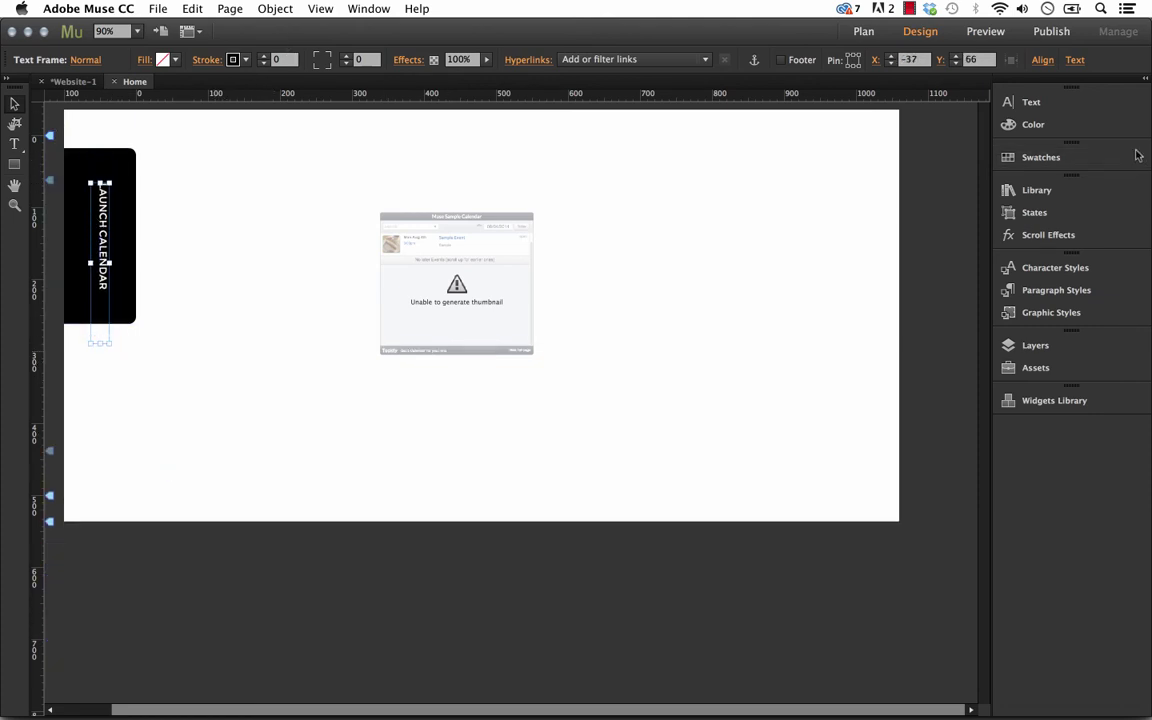
Step: Increase the label's font size to 18 and move it higher on the rectangle
left_click(1030, 101)
left_click(841, 140)
left_click(841, 140)
left_click_drag(110, 234, 110, 218)
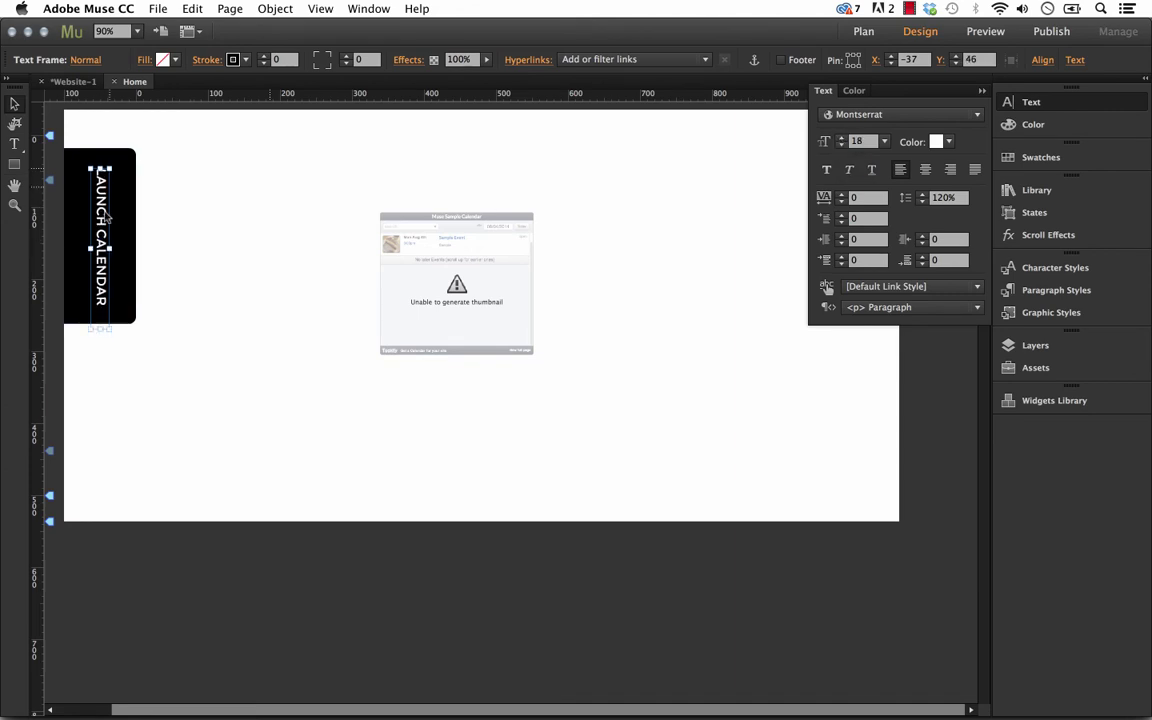
Step: Move the black tab and its label together higher up the page's left edge
left_click(172, 339)
left_click_drag(162, 373, 122, 175)
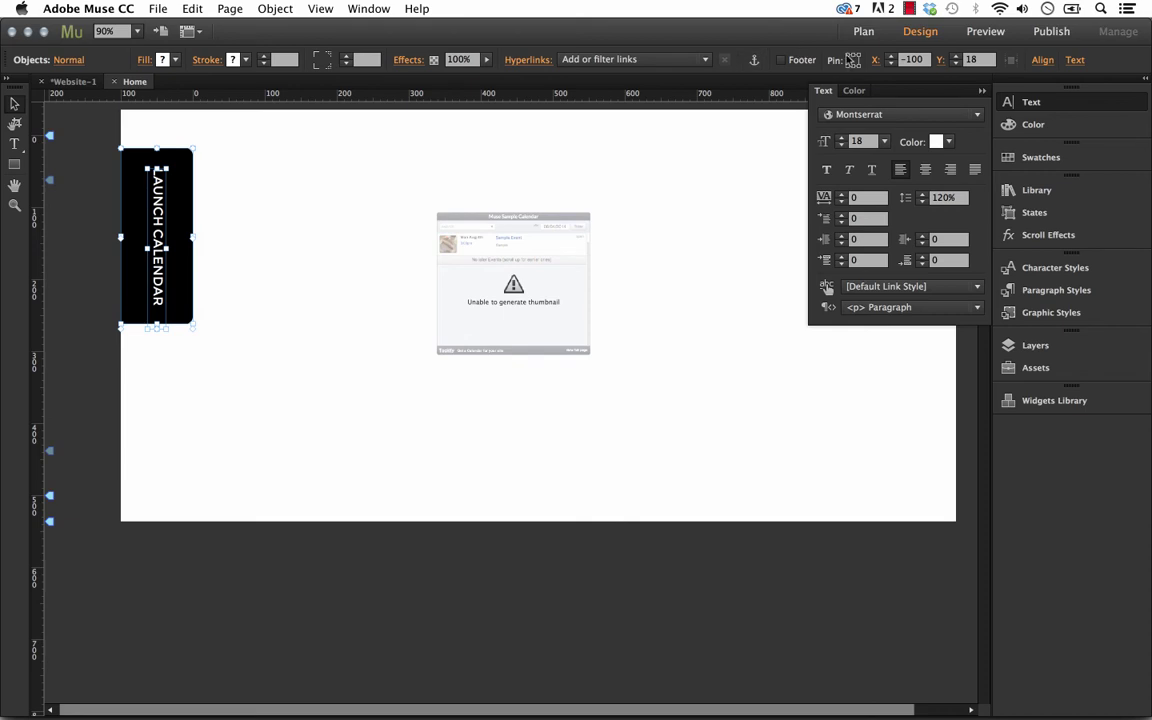
left_click(981, 93)
left_click(291, 330)
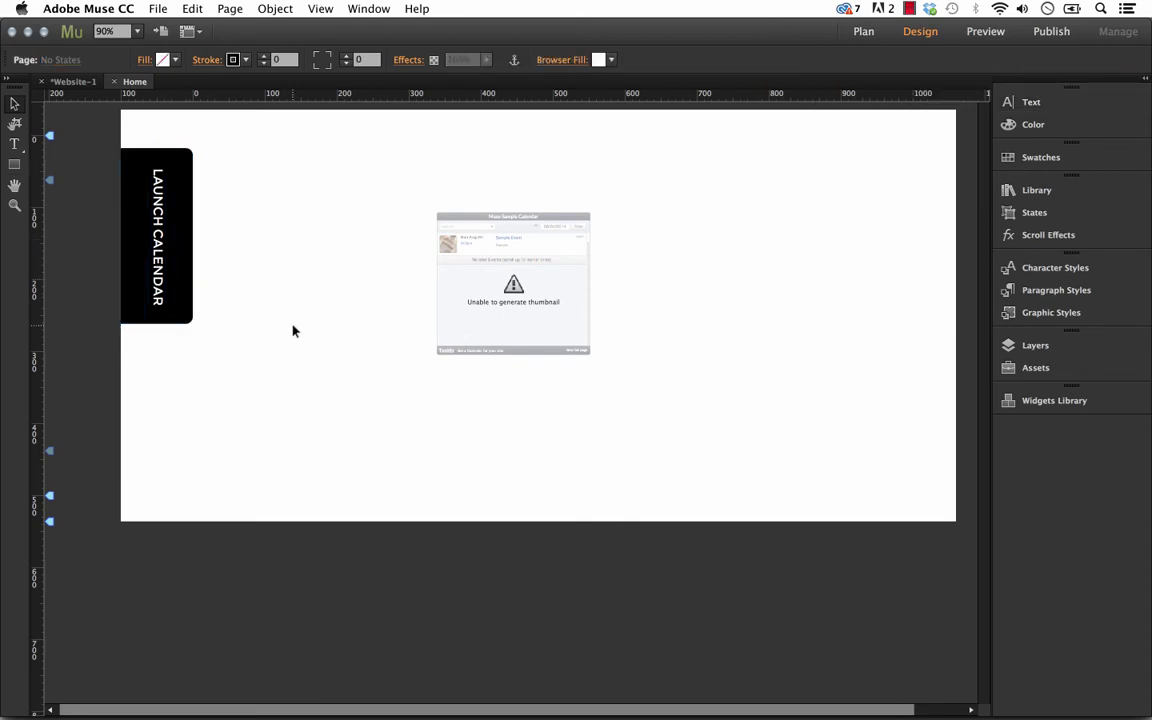
Step: Move the Tockify widget left toward the tab and apply Arrange > Bring To Front
left_click(505, 252)
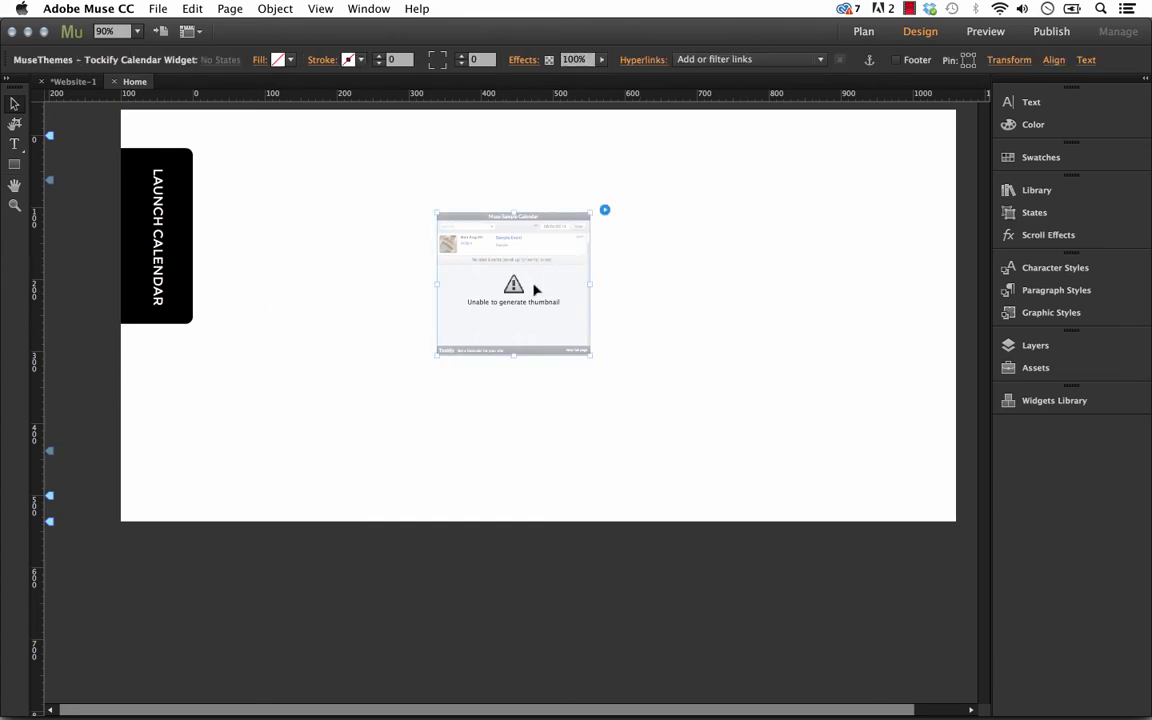
left_click_drag(500, 278, 350, 296)
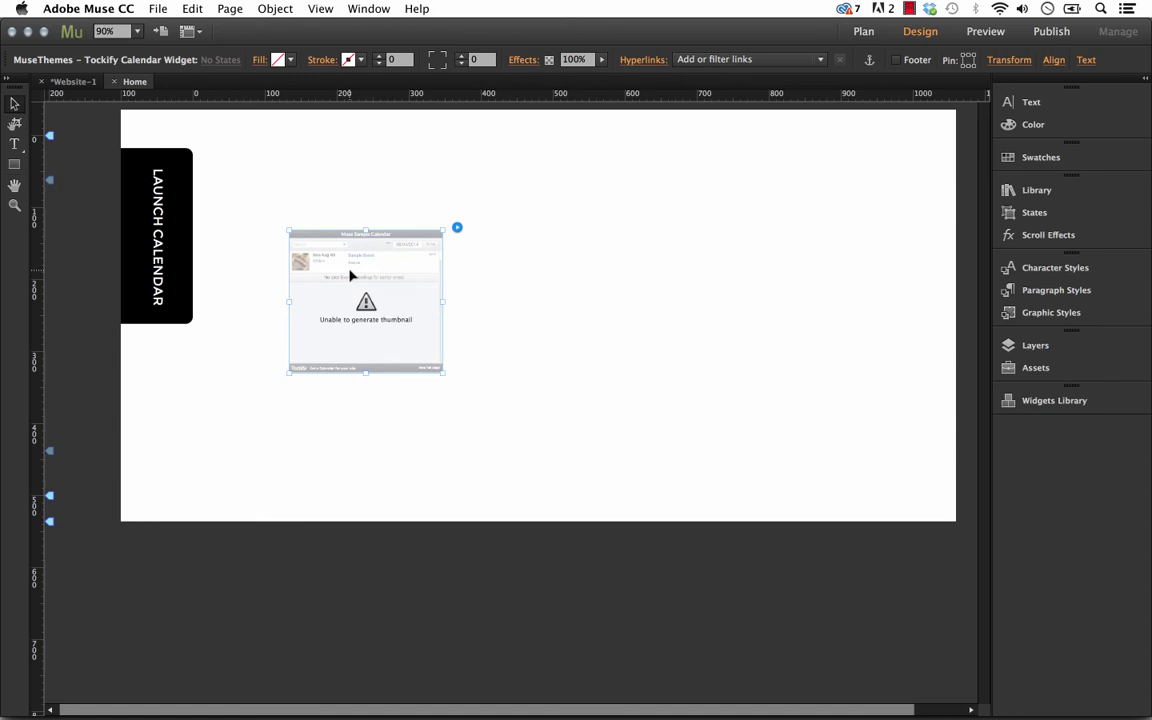
right_click(350, 275)
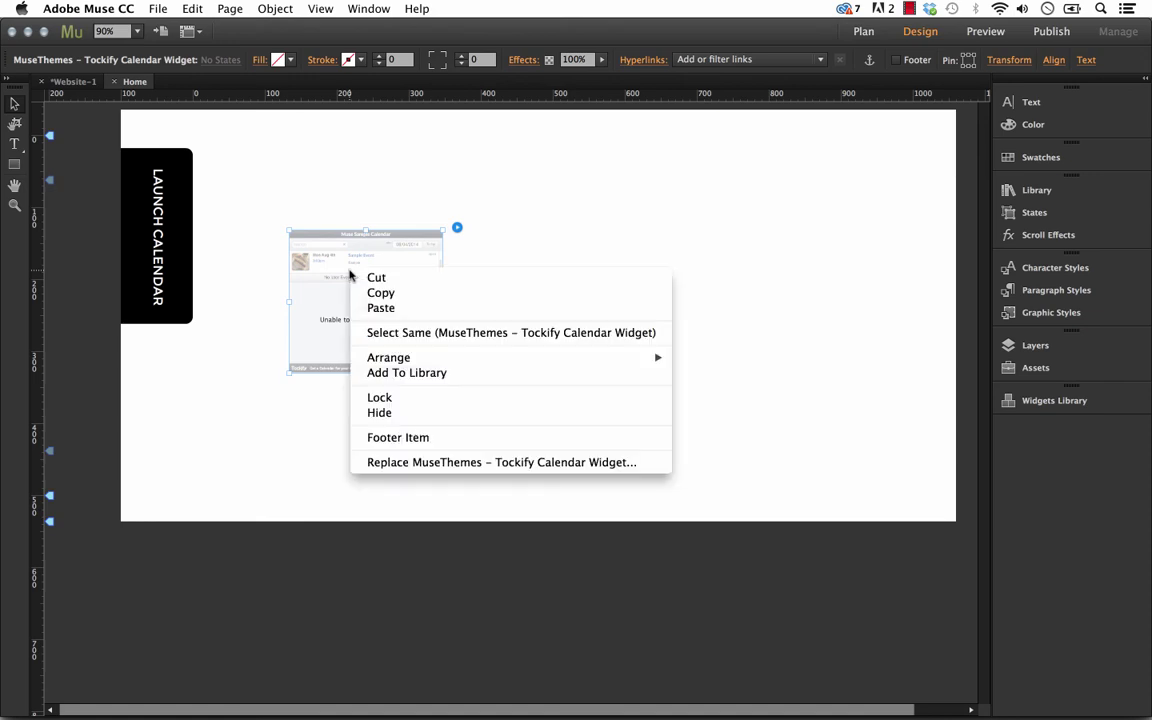
mouse_move(411, 358)
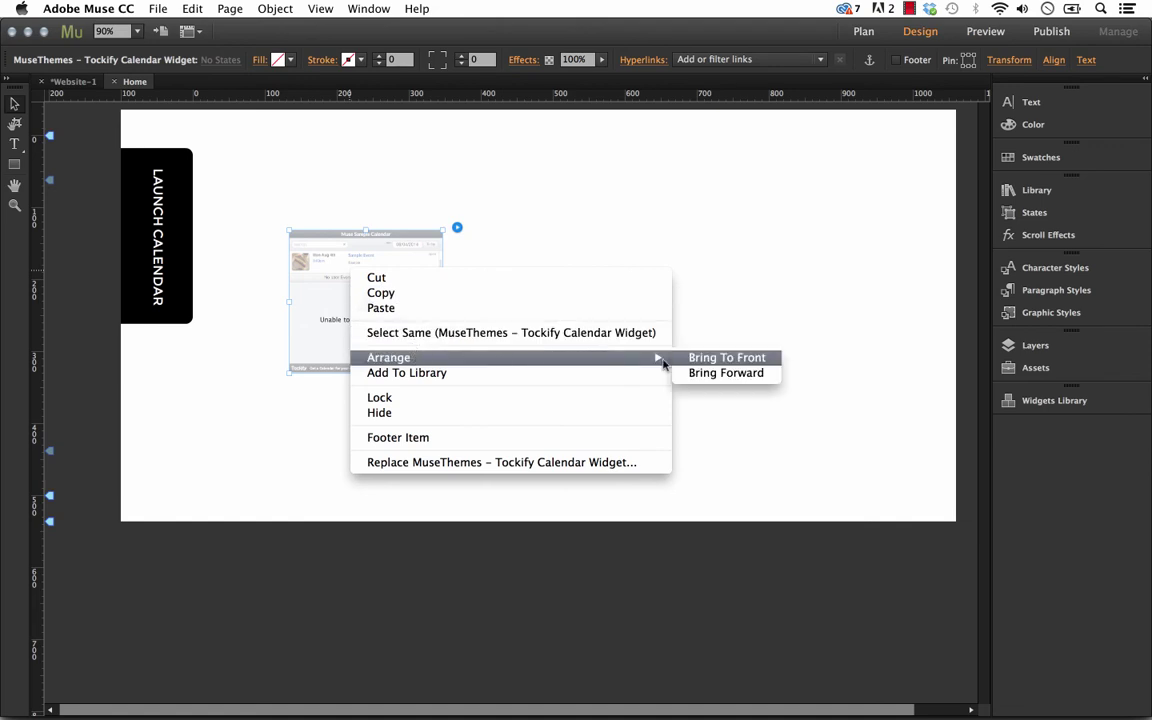
left_click(716, 358)
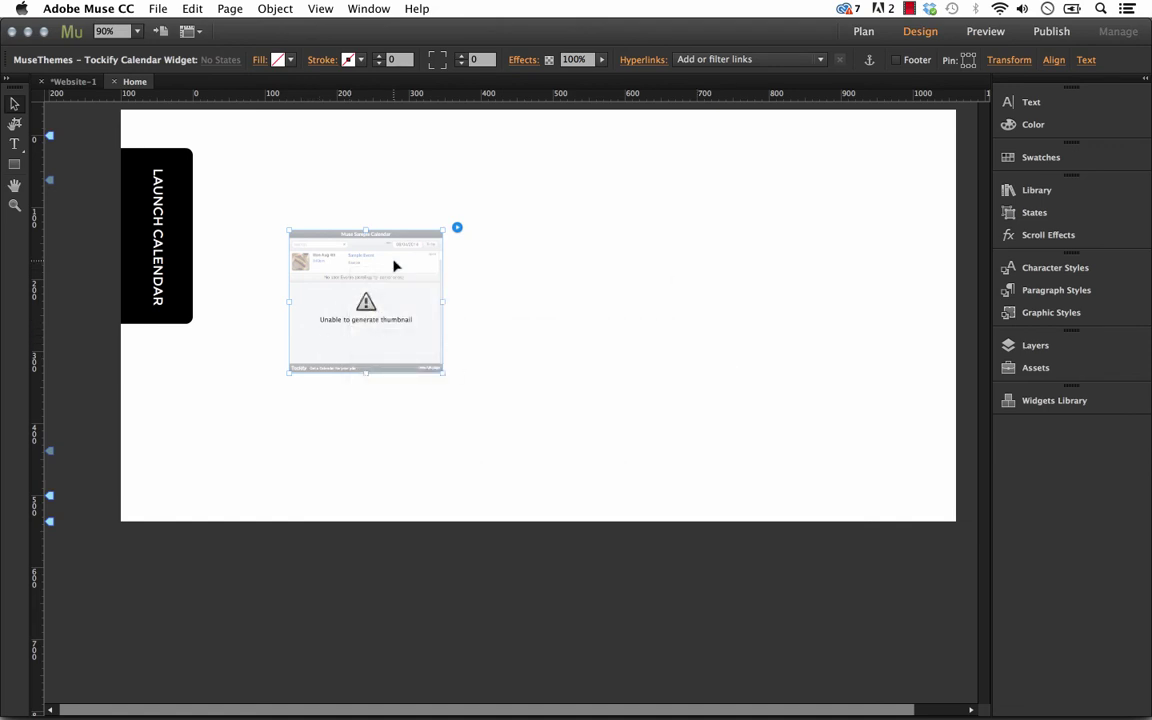
Step: Place the widget over the LAUNCH CALENDAR tab and resize it to 100x244
left_click_drag(395, 265, 228, 193)
left_click_drag(277, 296, 192, 324)
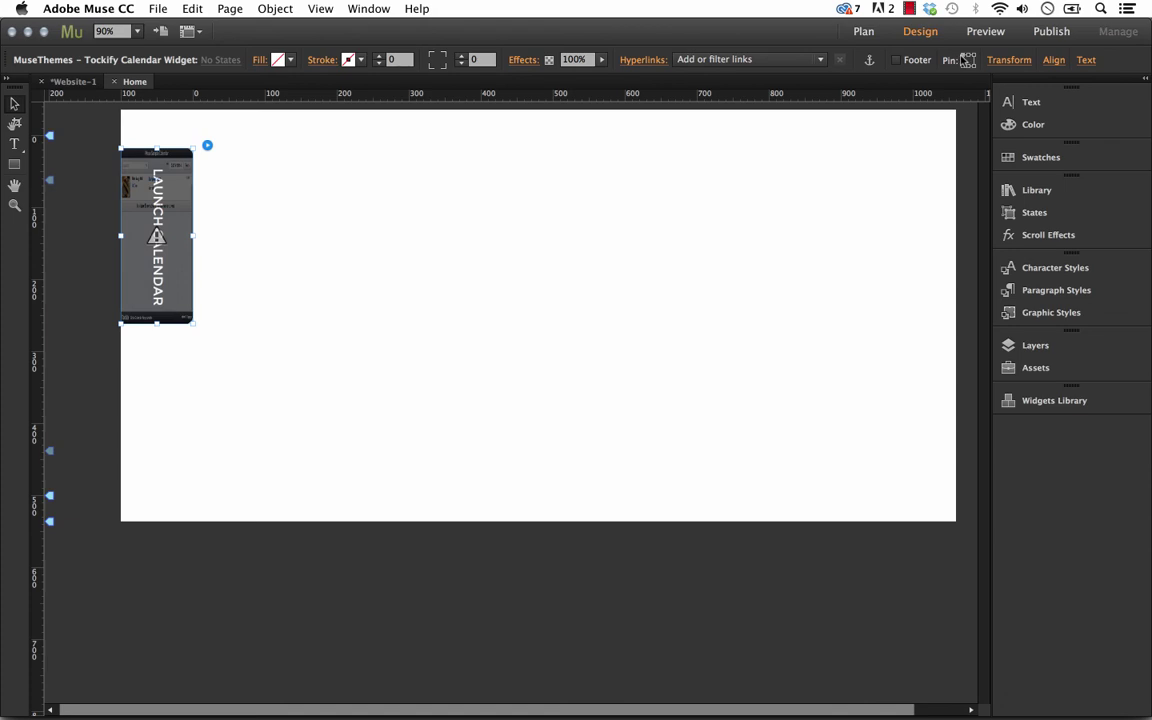
left_click(206, 244)
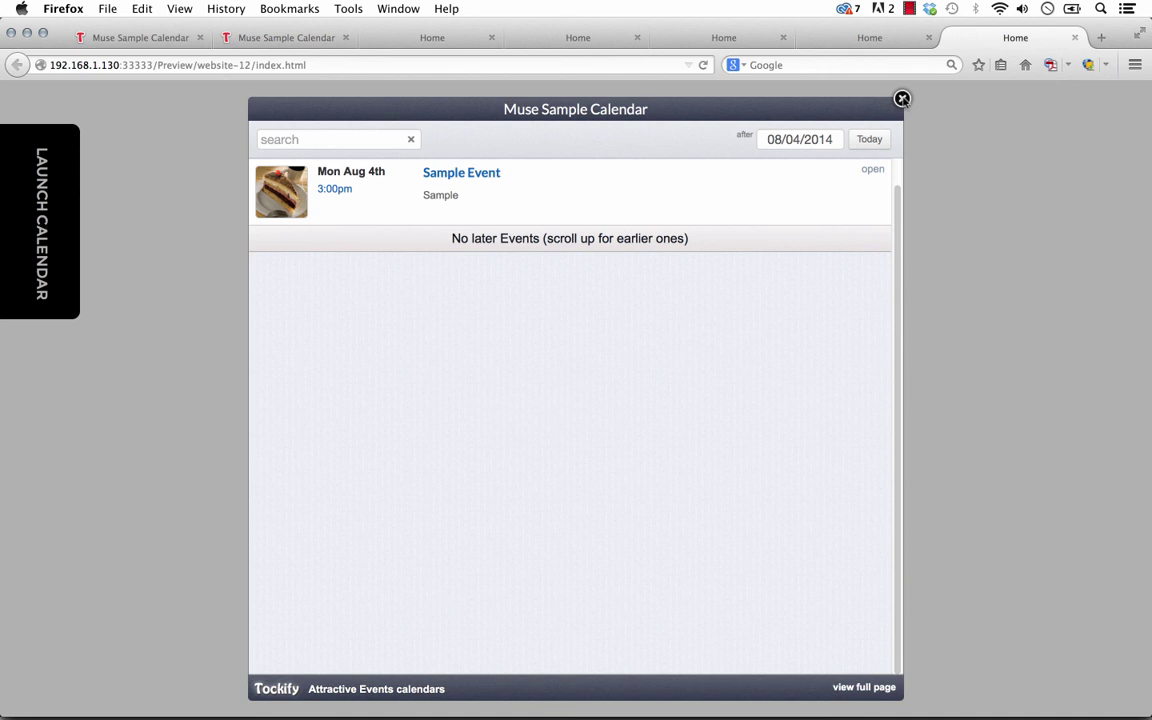
Step: Close the Muse Sample Calendar lightbox in the Firefox preview
left_click(902, 99)
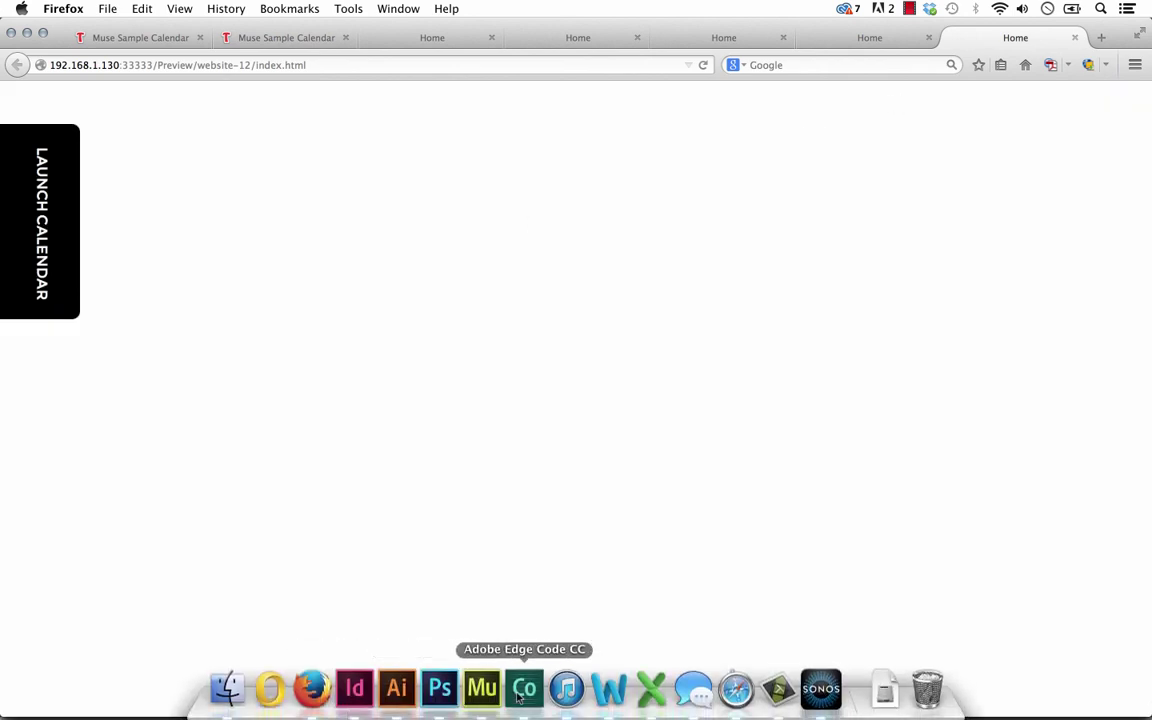
Step: Back in Muse, move the LAUNCH CALENDAR tab toward mid-page and rotate the tab and text horizontal
left_click(483, 689)
left_click(157, 240)
left_click_drag(157, 240, 391, 288)
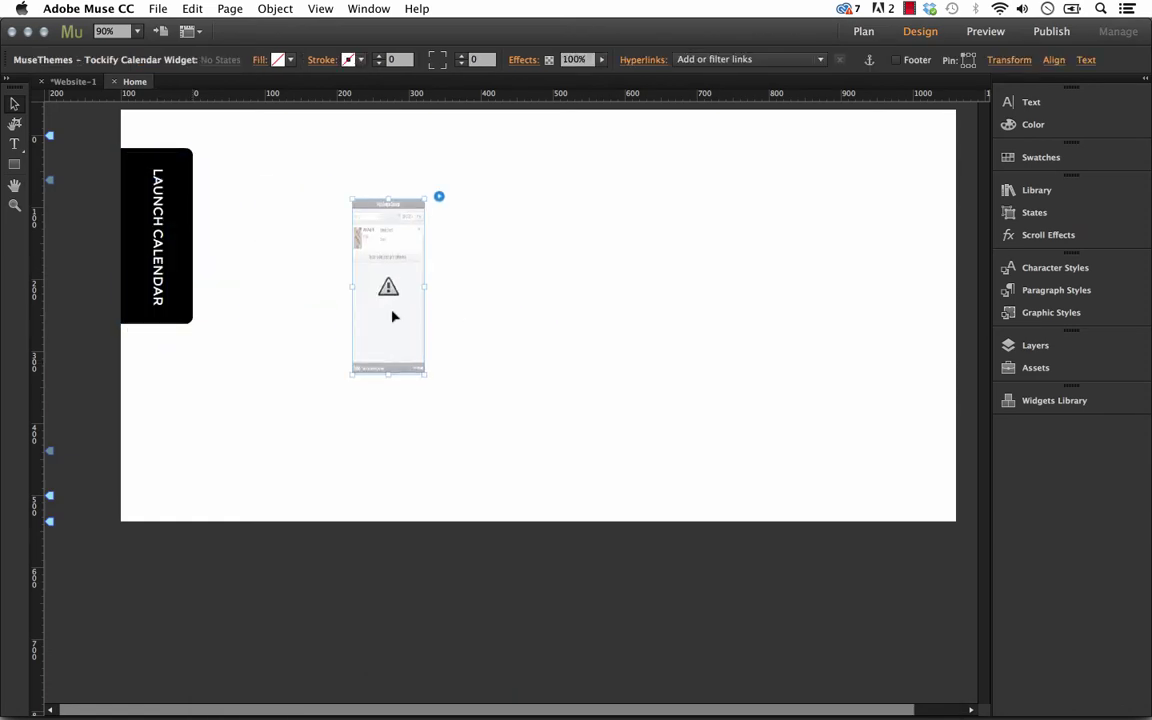
left_click(260, 230)
left_click(135, 178)
left_click_drag(135, 178, 322, 412)
left_click_drag(338, 522, 336, 358)
left_click(293, 428)
left_click_drag(318, 532, 365, 419)
Step: Place the calendar widget over the LAUNCH CALENDAR button and resize it to 254×106
left_click(327, 257)
left_click_drag(371, 318, 243, 338)
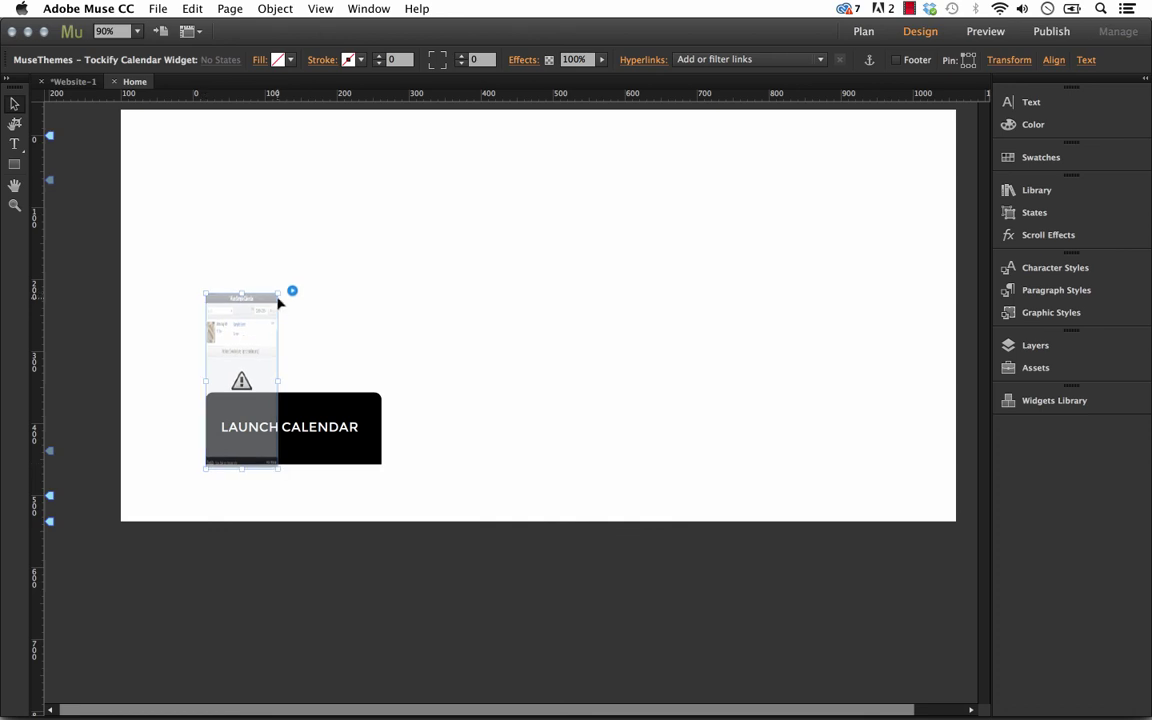
left_click_drag(278, 294, 390, 391)
left_click(437, 478)
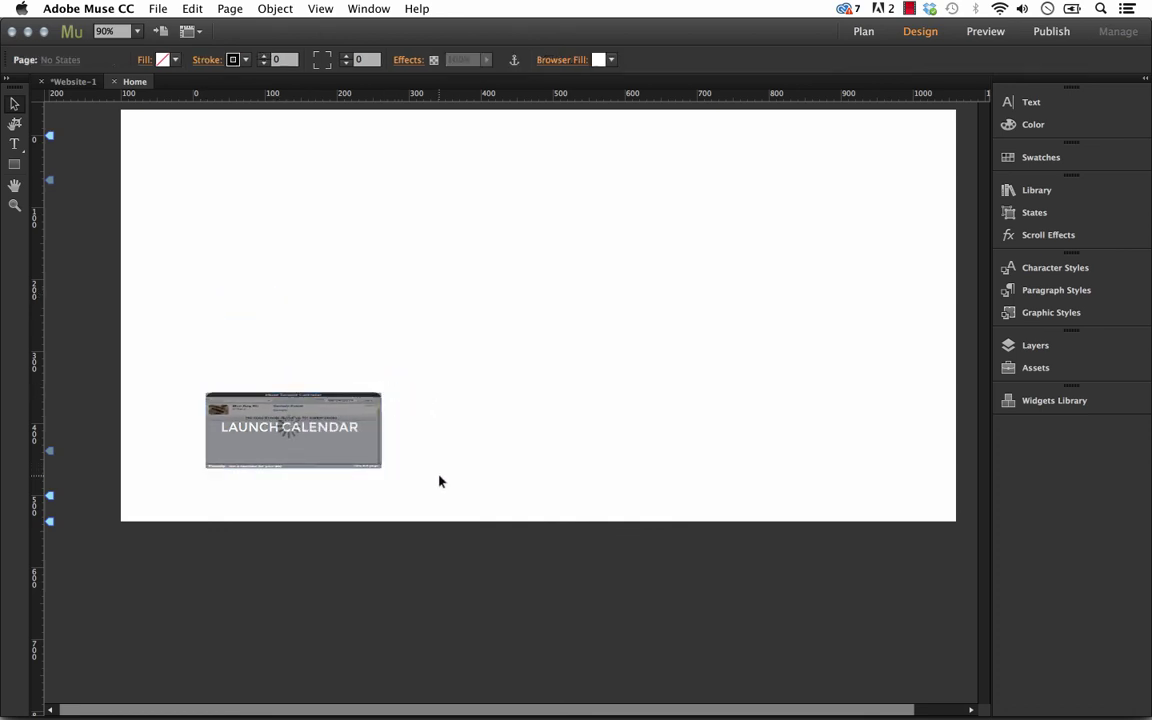
Step: Move the calendar widget up off the LAUNCH CALENDAR button and deselect it
left_click(330, 448)
left_click_drag(365, 423, 364, 334)
left_click(560, 374)
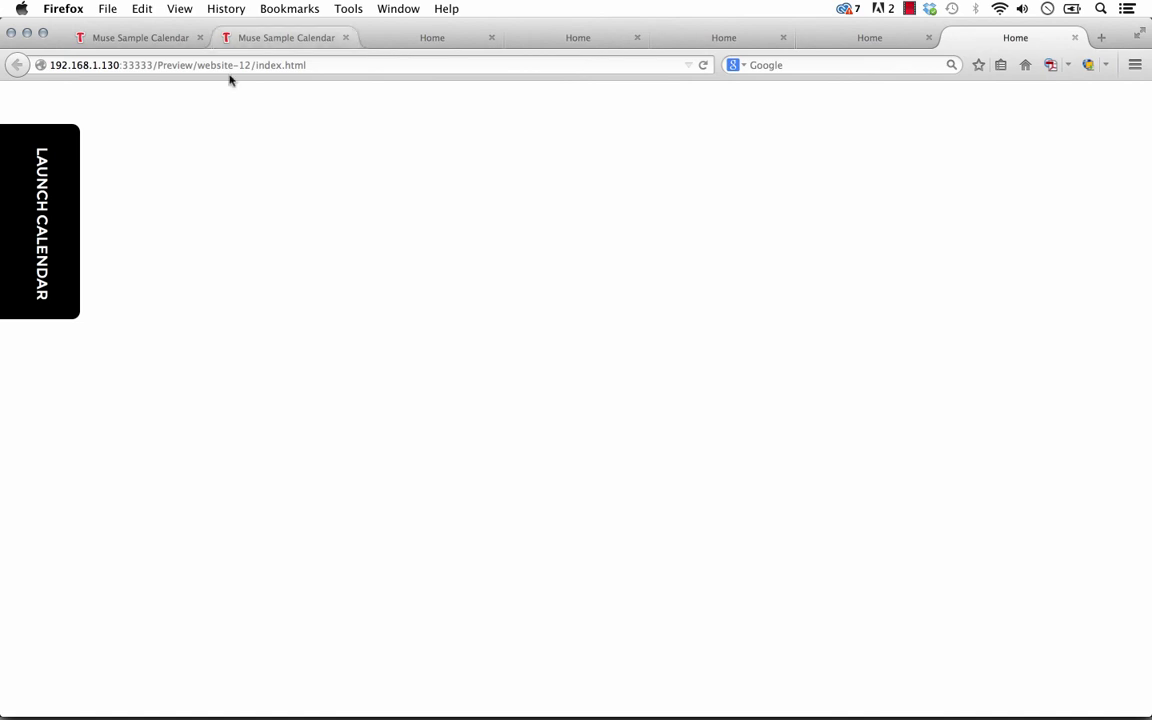
Step: Show the first Muse Sample Calendar tab listing Sample Event on Mon Aug 4th
left_click(256, 44)
left_click(160, 40)
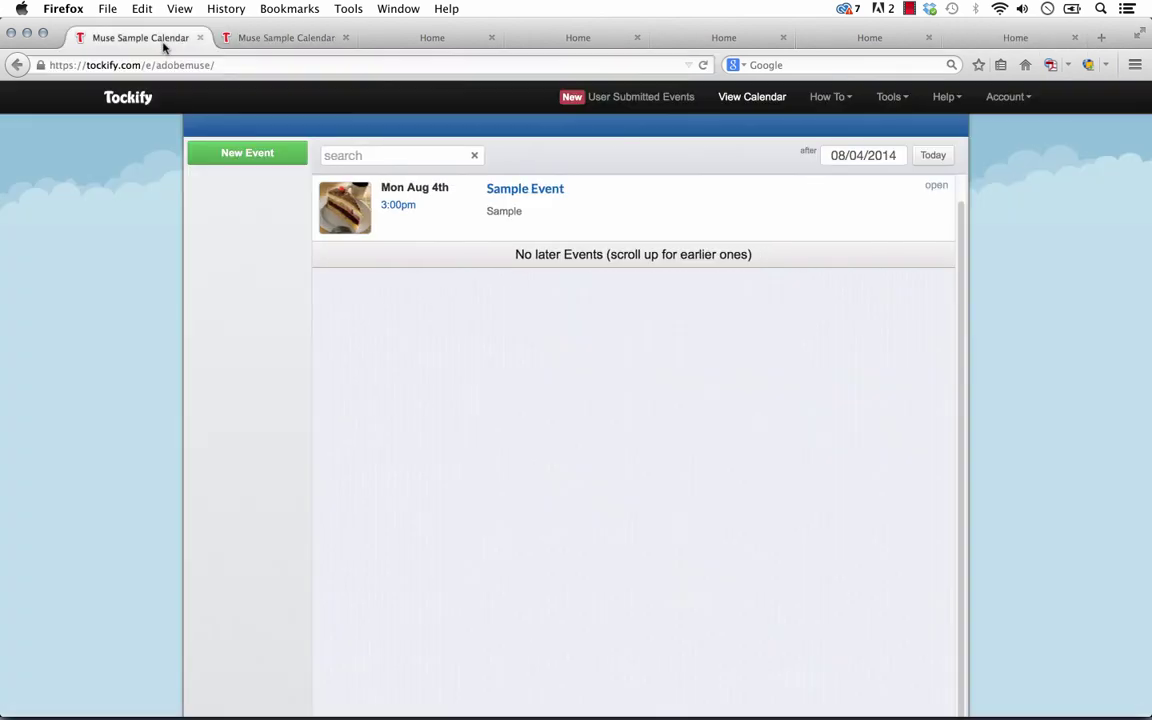